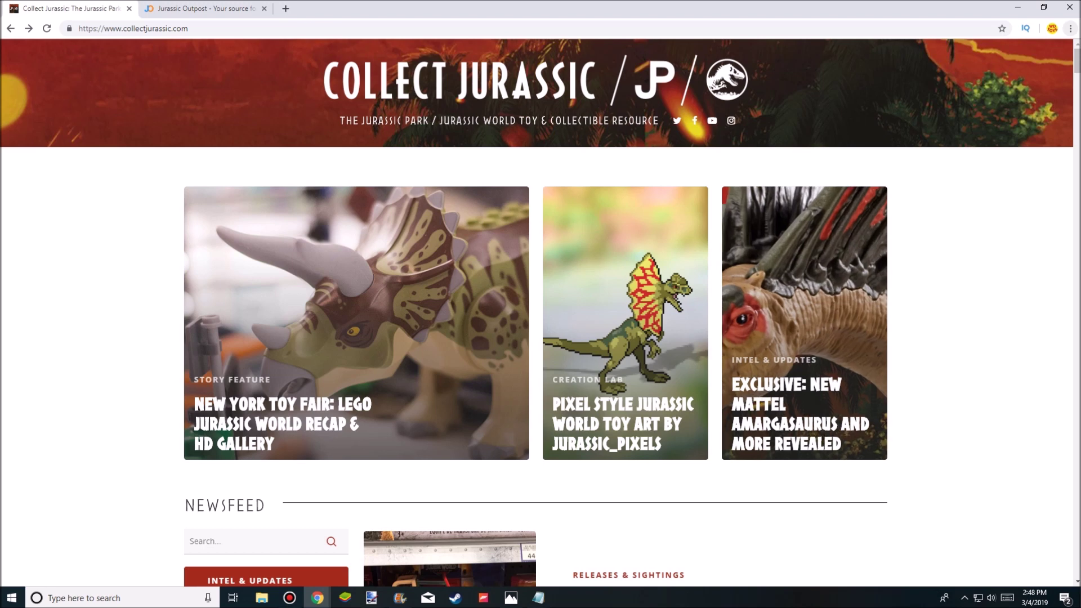
scroll(540, 338, down, 4)
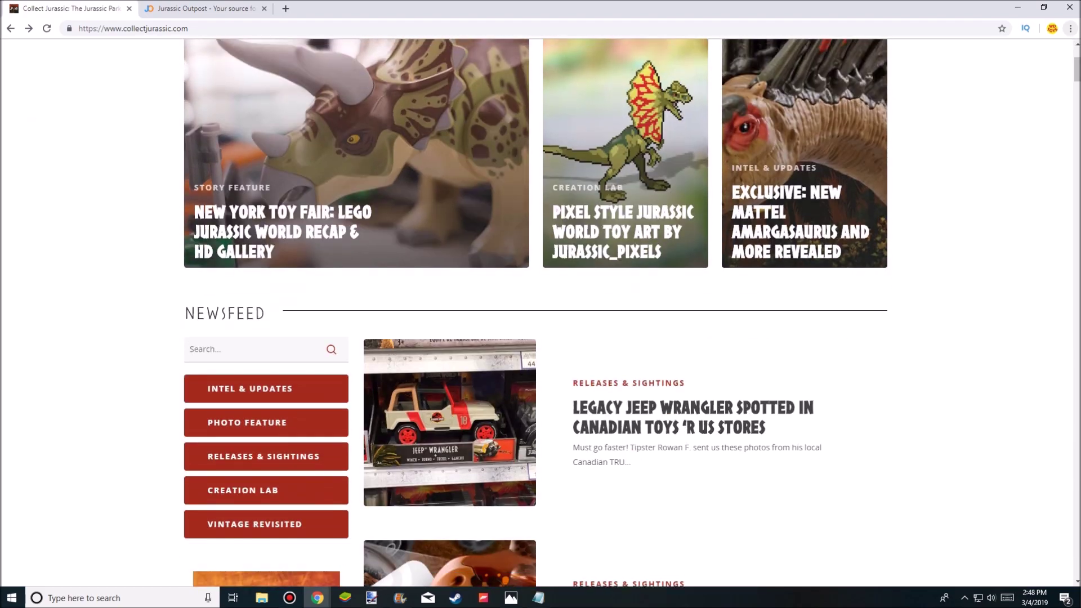
scroll(541, 338, down, 4)
scroll(542, 339, down, 3)
scroll(540, 338, down, 2)
scroll(541, 338, down, 3)
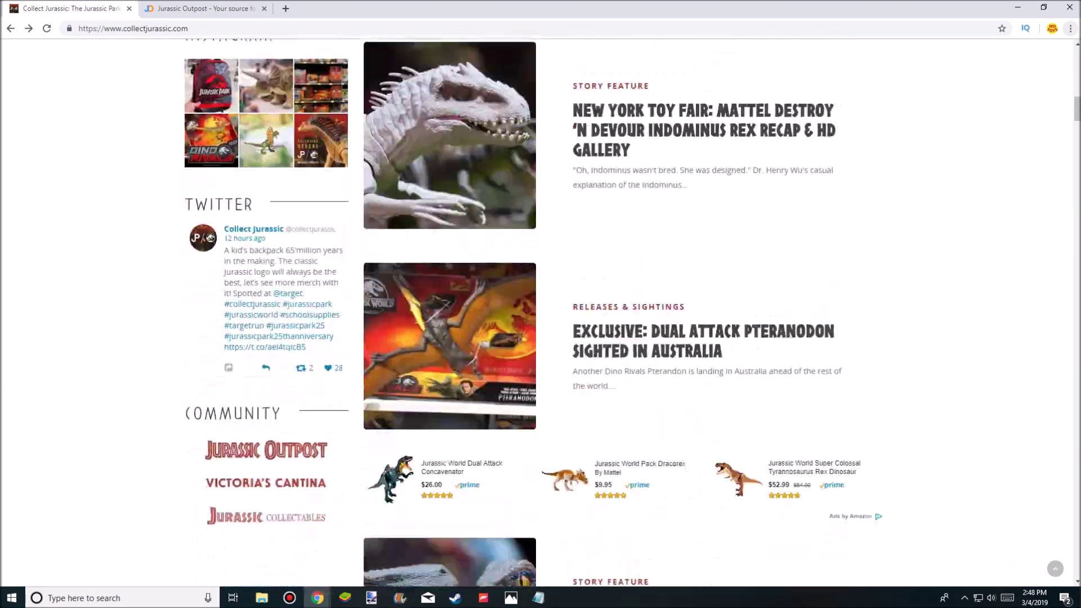
scroll(541, 337, down, 2)
scroll(540, 338, down, 2)
scroll(541, 338, down, 3)
scroll(541, 338, down, 3)
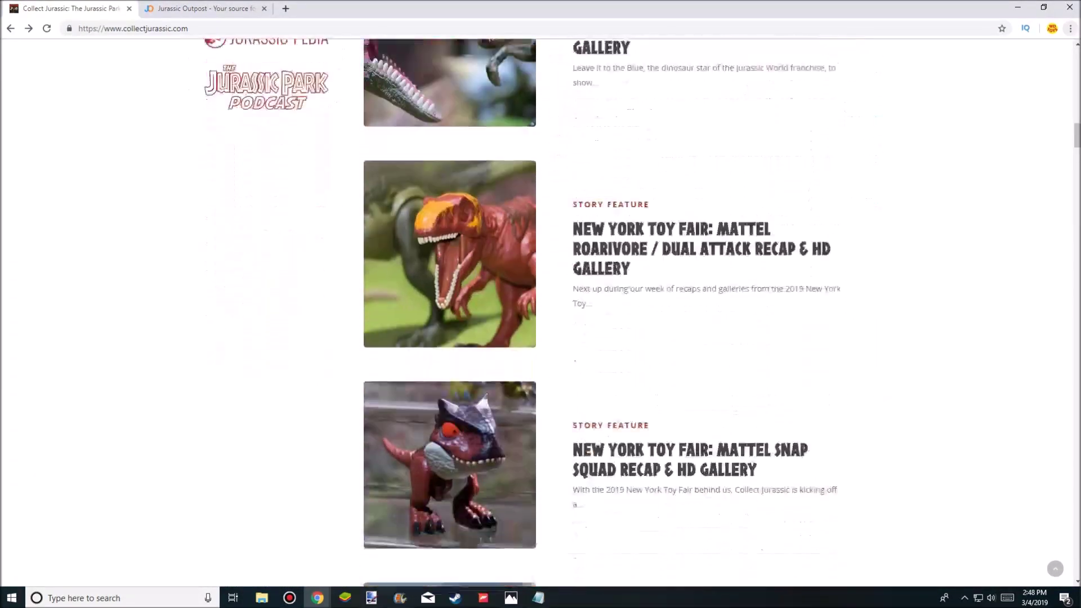
scroll(541, 338, down, 3)
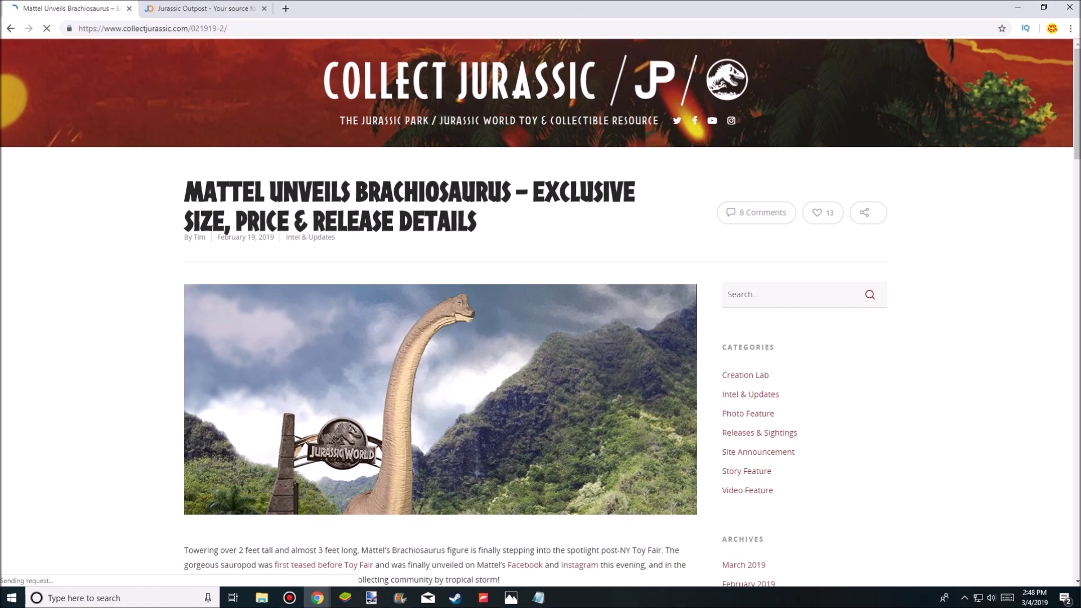
scroll(541, 338, down, 5)
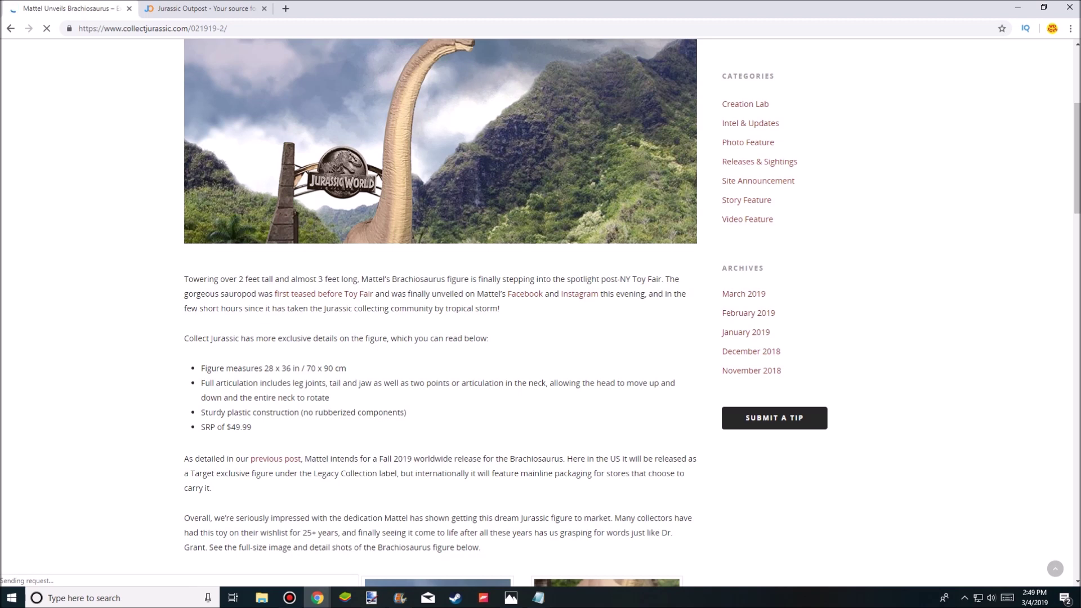
scroll(541, 338, up, 1)
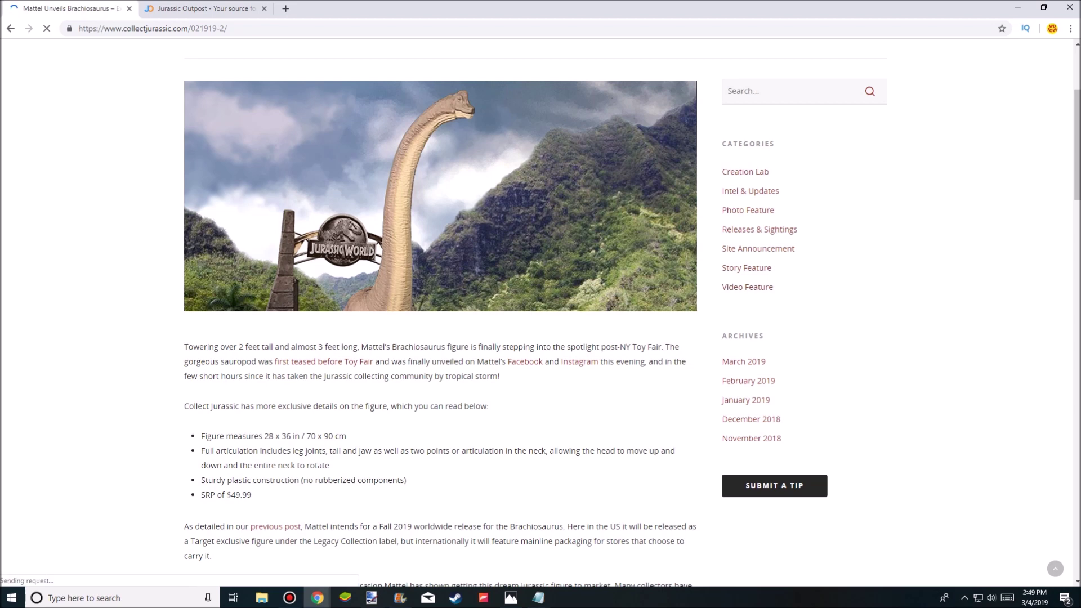
scroll(541, 338, down, 2)
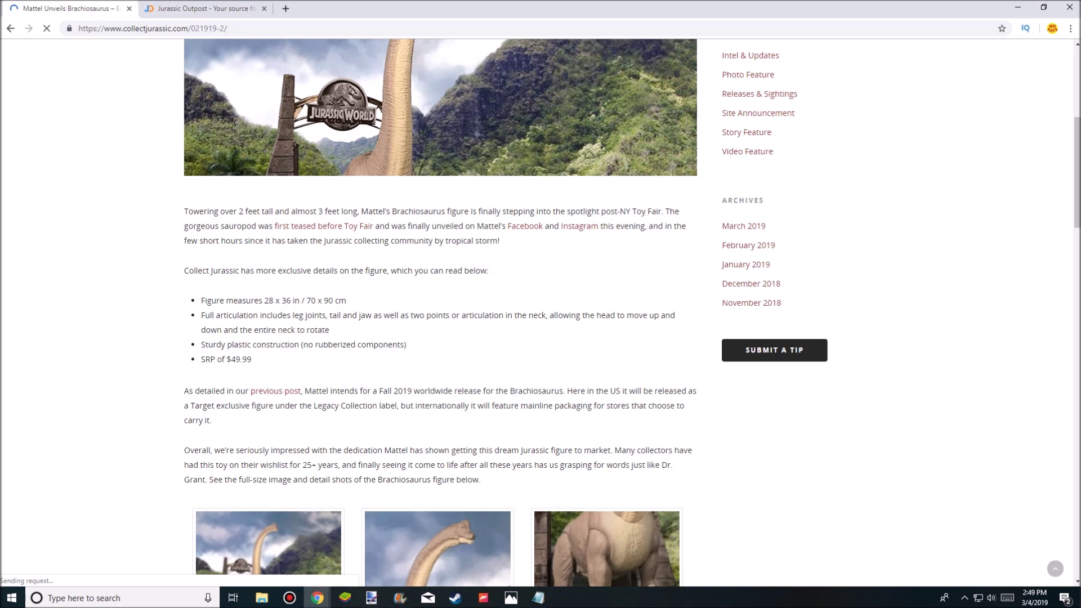
scroll(440, 338, down, 2)
scroll(439, 338, down, 1)
scroll(439, 338, down, 2)
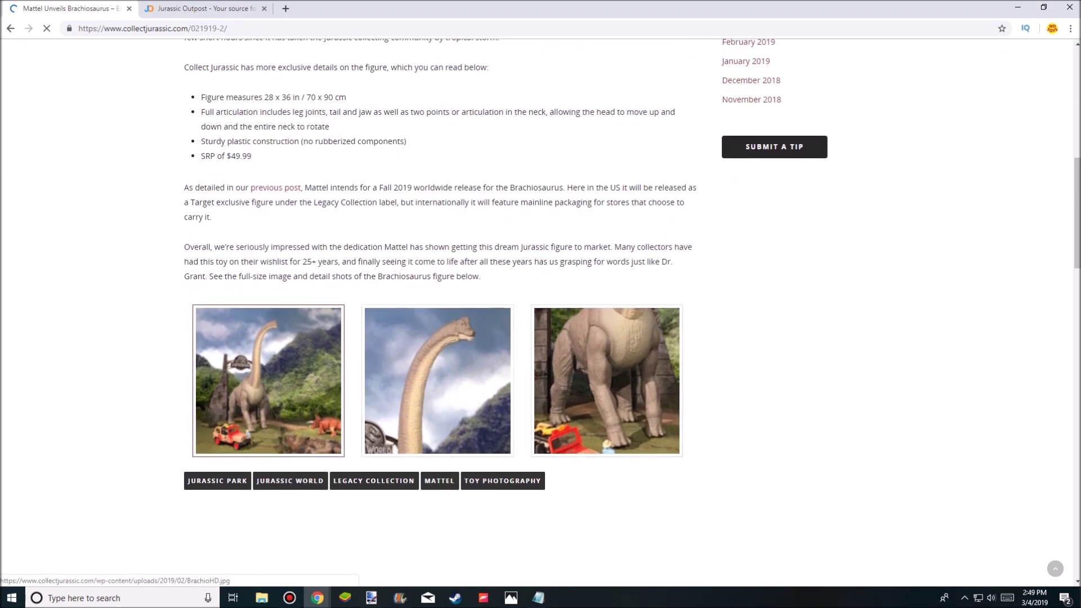
Open the first of the three Brachiosaurus figure photos full-size
click(268, 380)
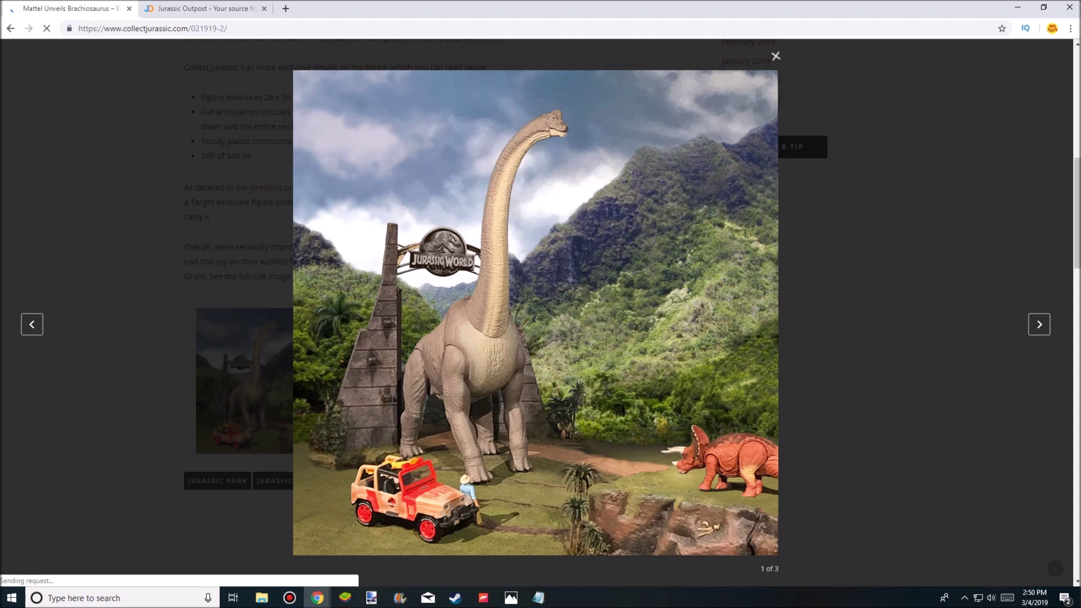
View the neck and legs close-up Brachiosaurus photos enlarged, closing each lightbox afterwards
click(777, 57)
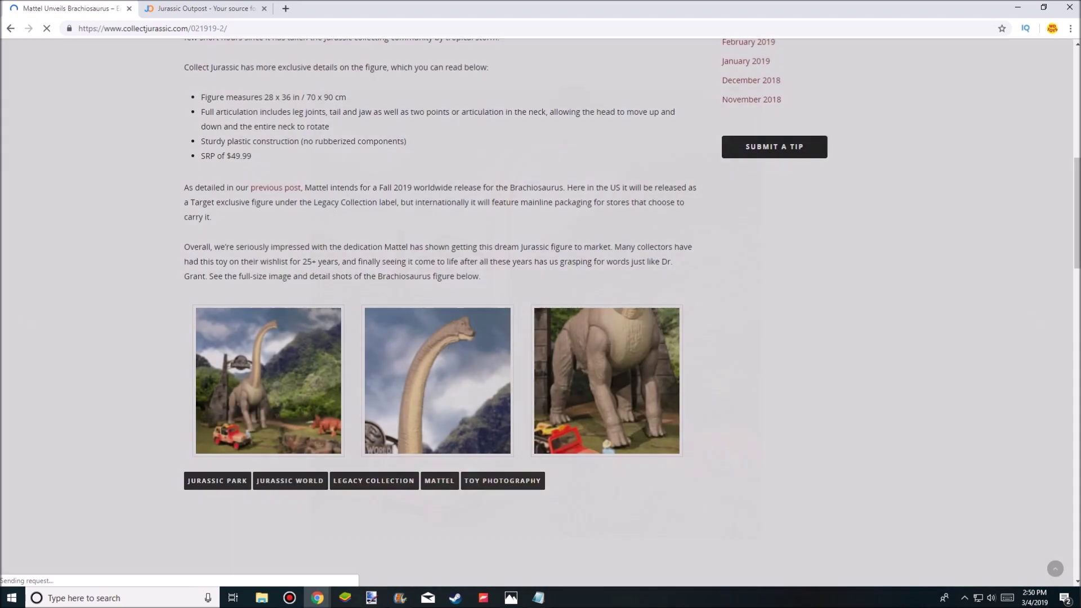
click(438, 380)
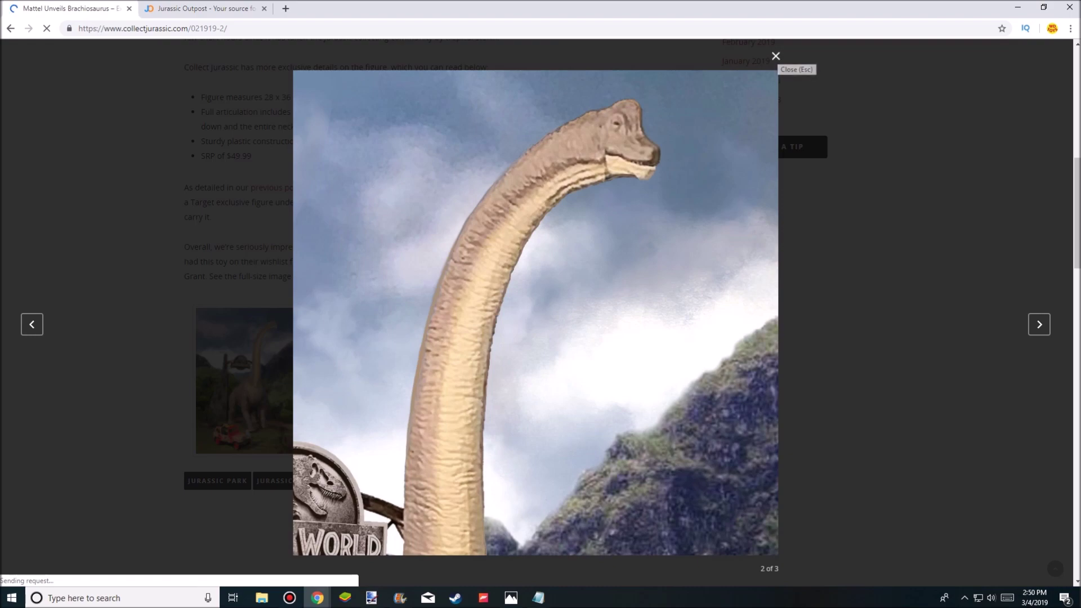
click(777, 56)
click(607, 381)
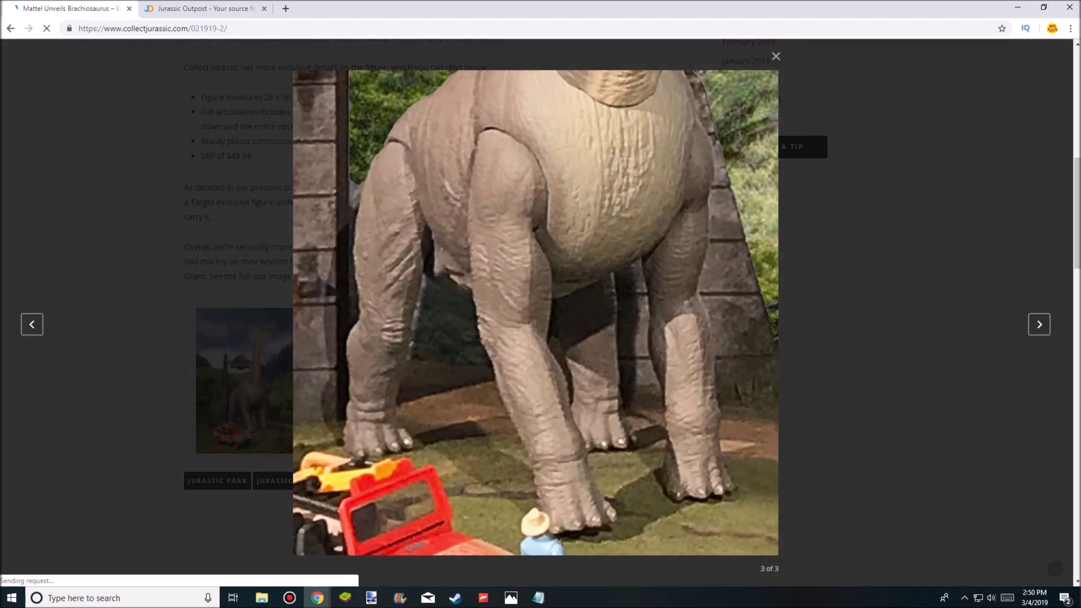
click(776, 56)
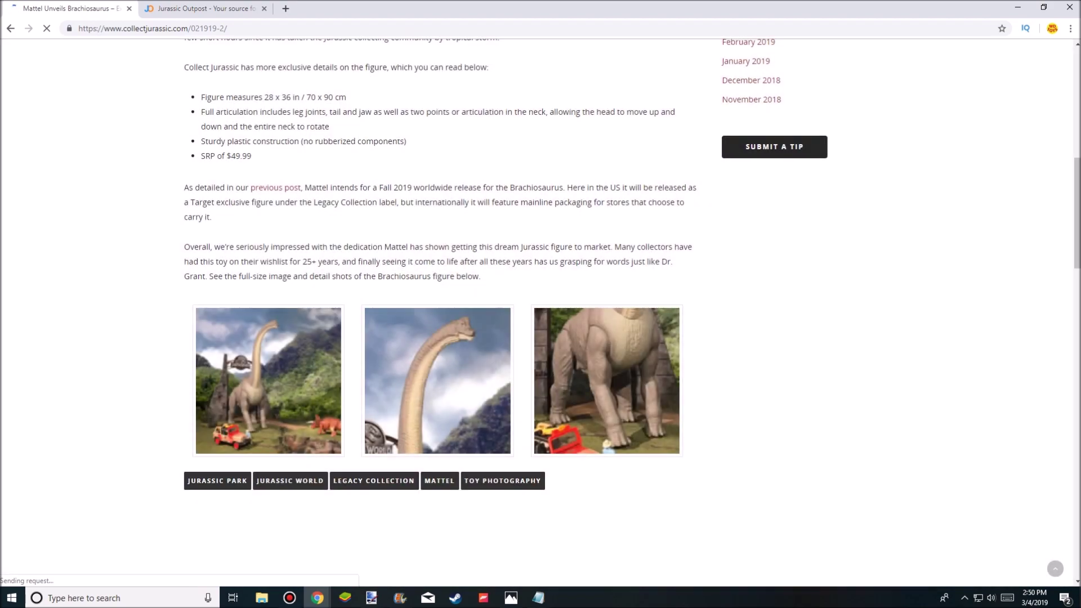
scroll(439, 304, up, 10)
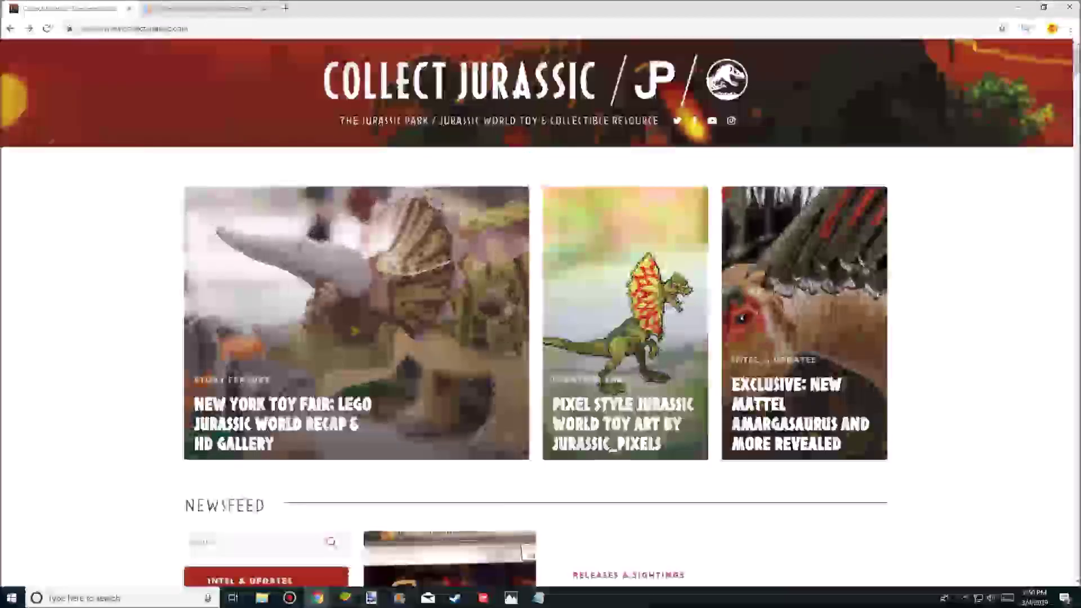
Open the 'Exclusive: New Mattel Amargasaurus and More Revealed' featured article
click(818, 367)
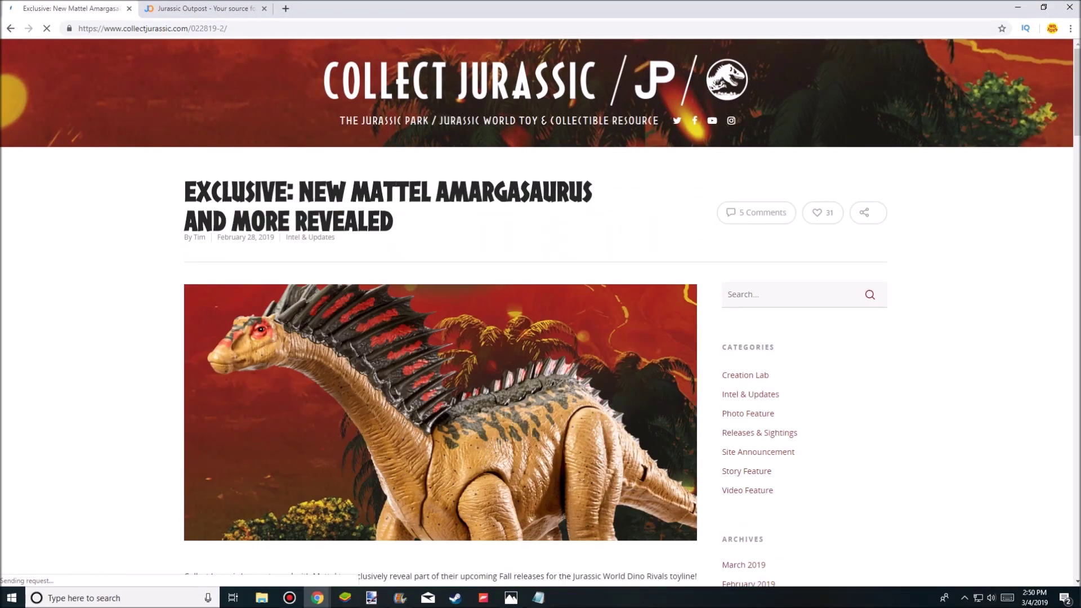
scroll(540, 338, down, 3)
scroll(541, 337, down, 2)
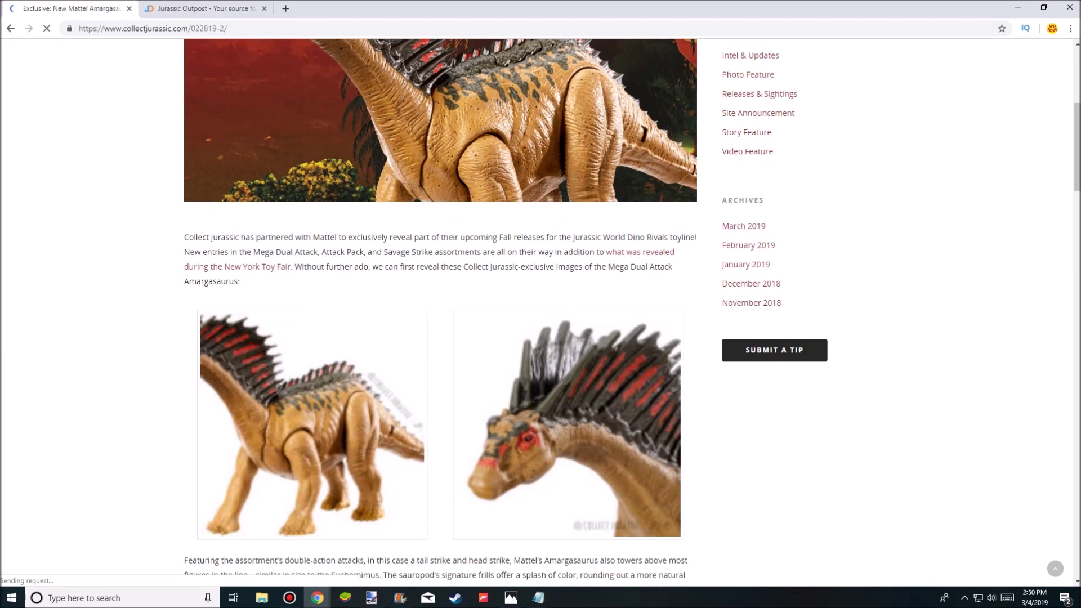
scroll(541, 337, up, 1)
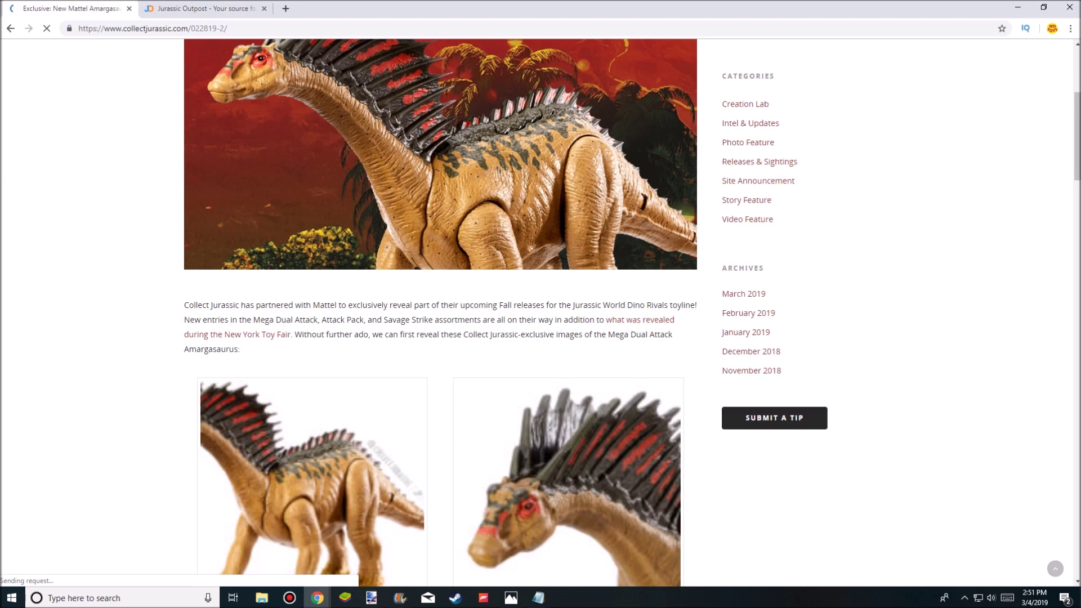
scroll(541, 304, up, 2)
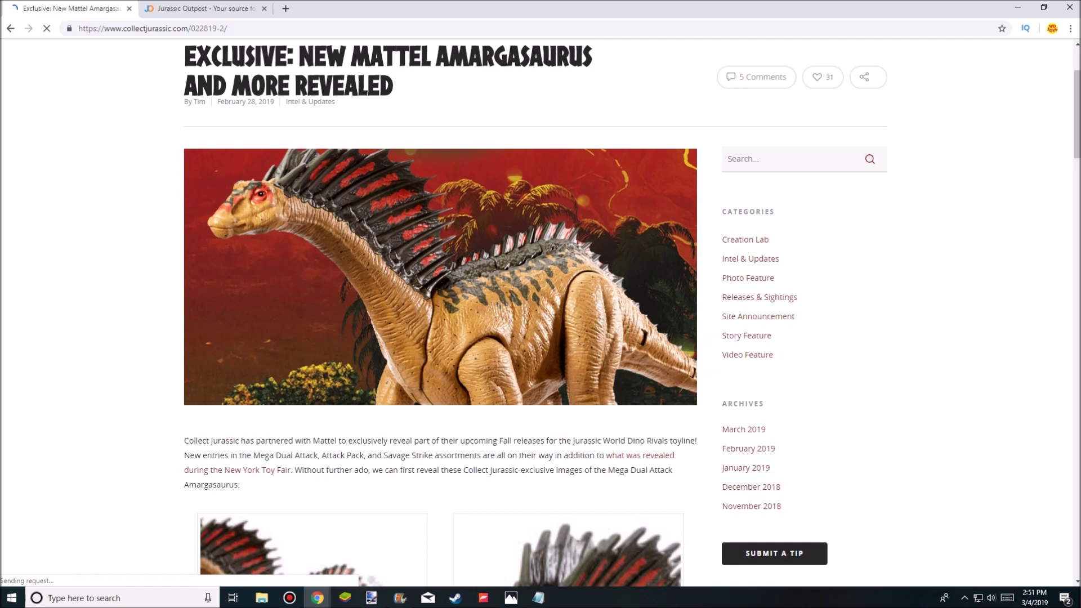
scroll(439, 338, down, 4)
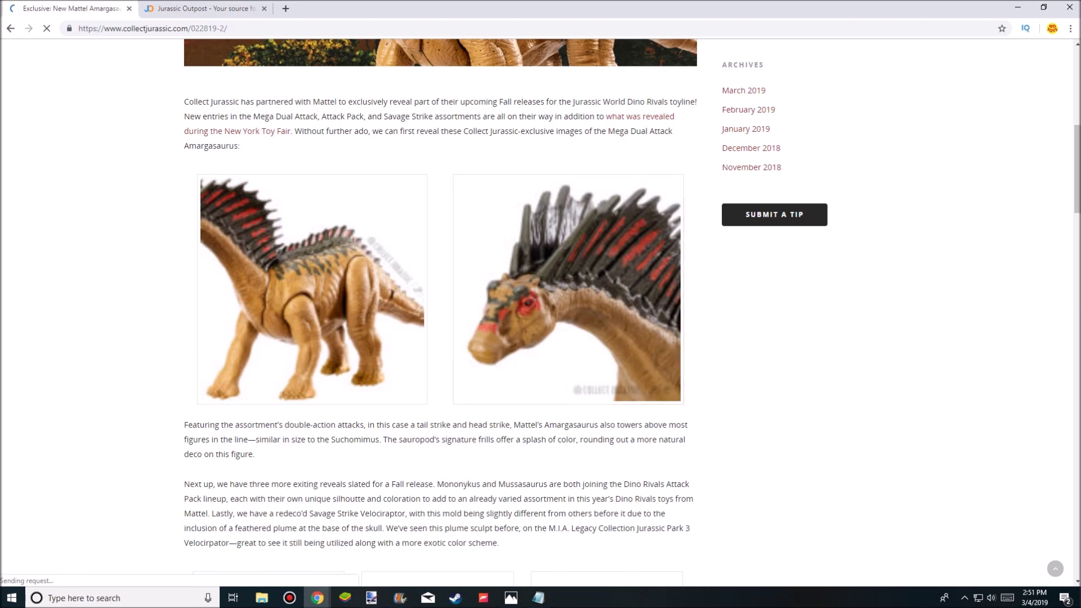
scroll(566, 287, down, 2)
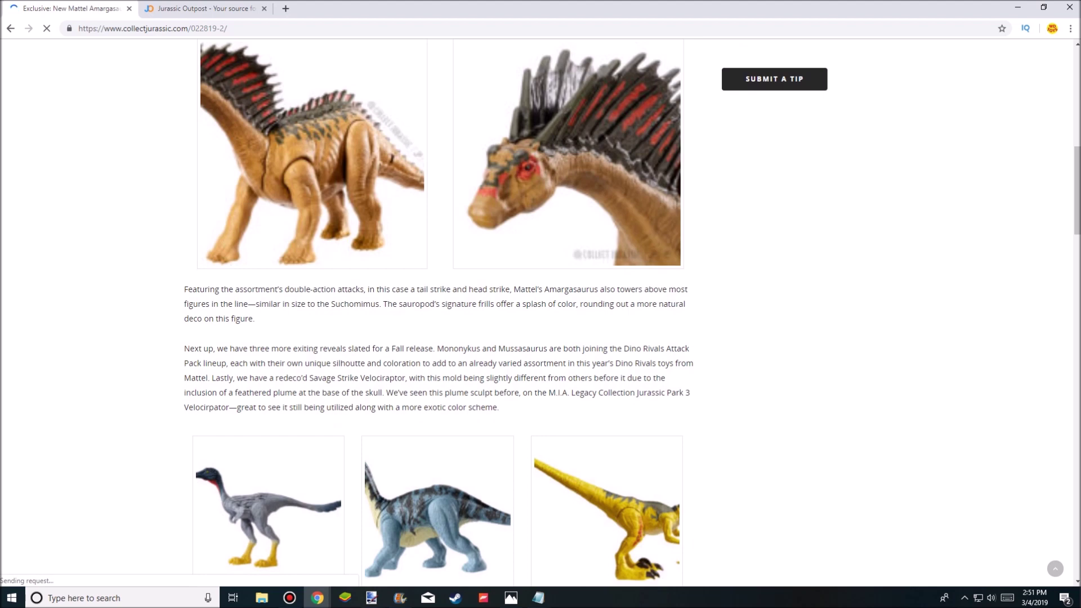
scroll(567, 287, down, 1)
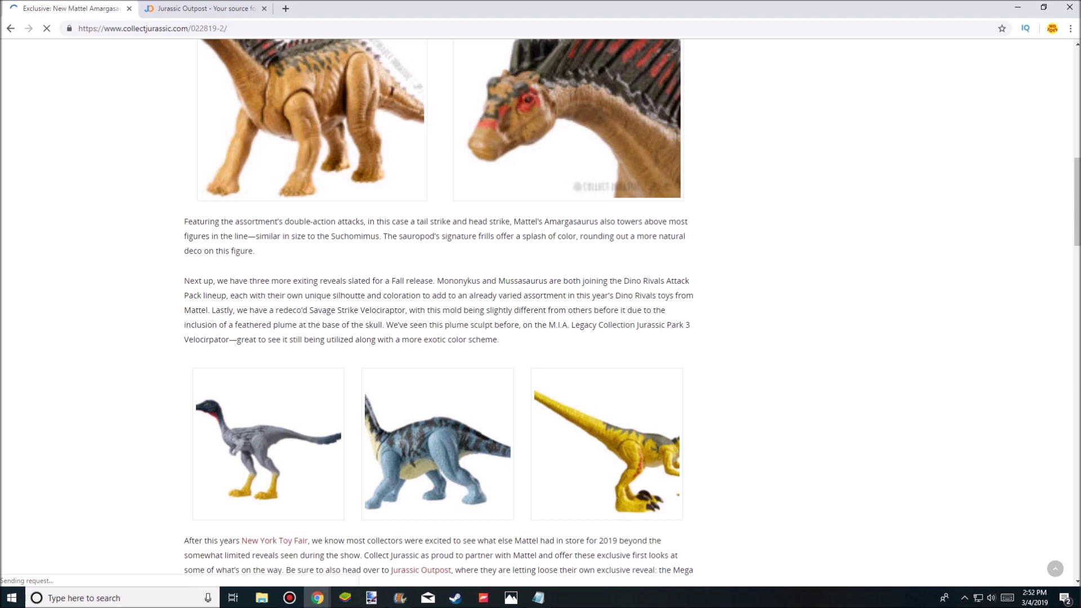
scroll(540, 338, down, 1)
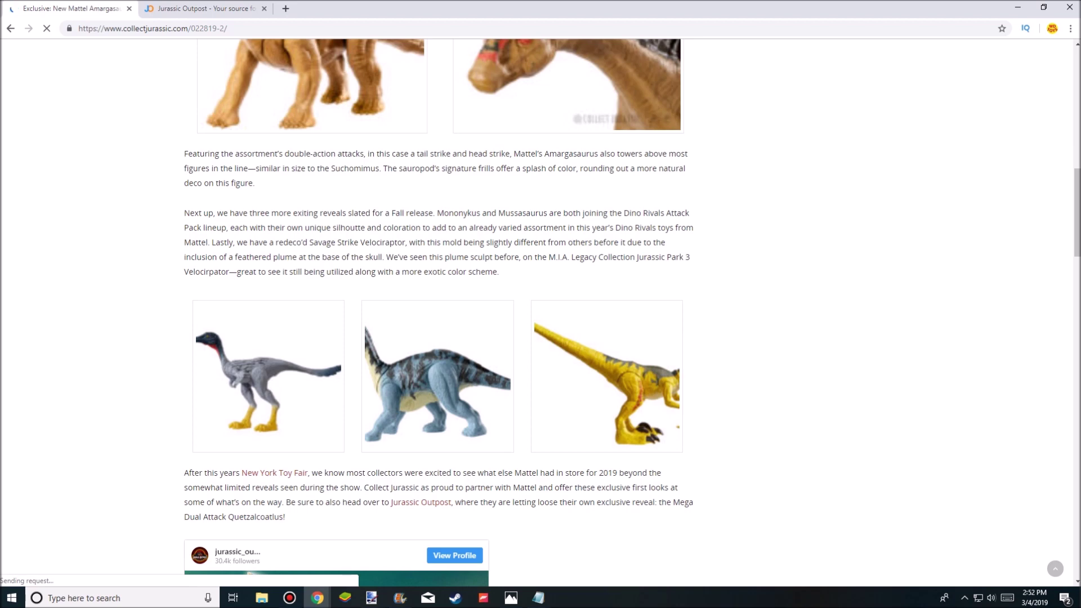
scroll(541, 338, down, 1)
scroll(541, 338, down, 1)
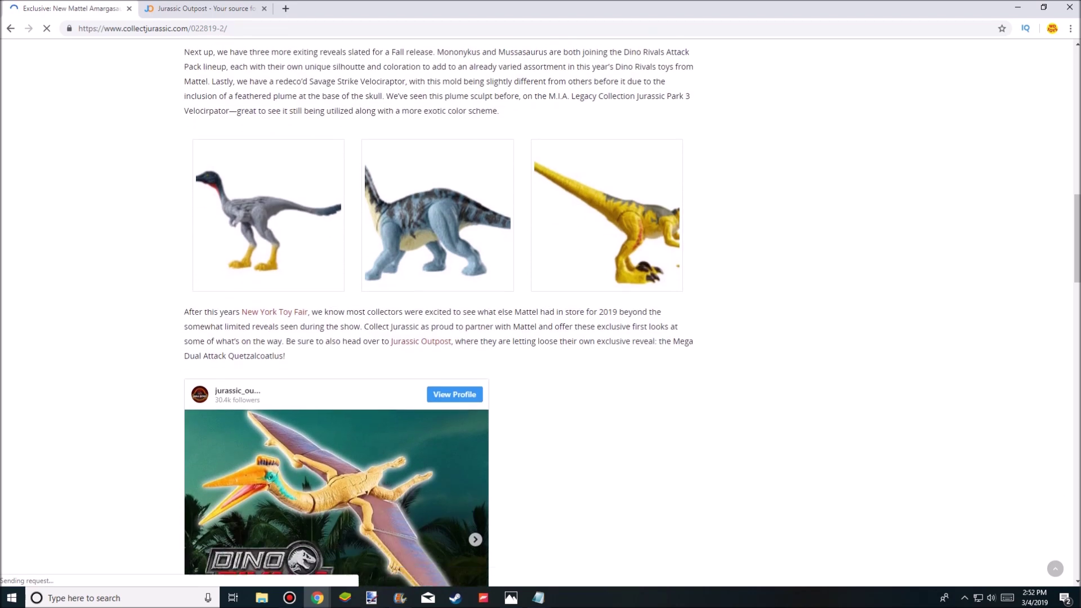
scroll(540, 338, down, 1)
scroll(540, 338, down, 2)
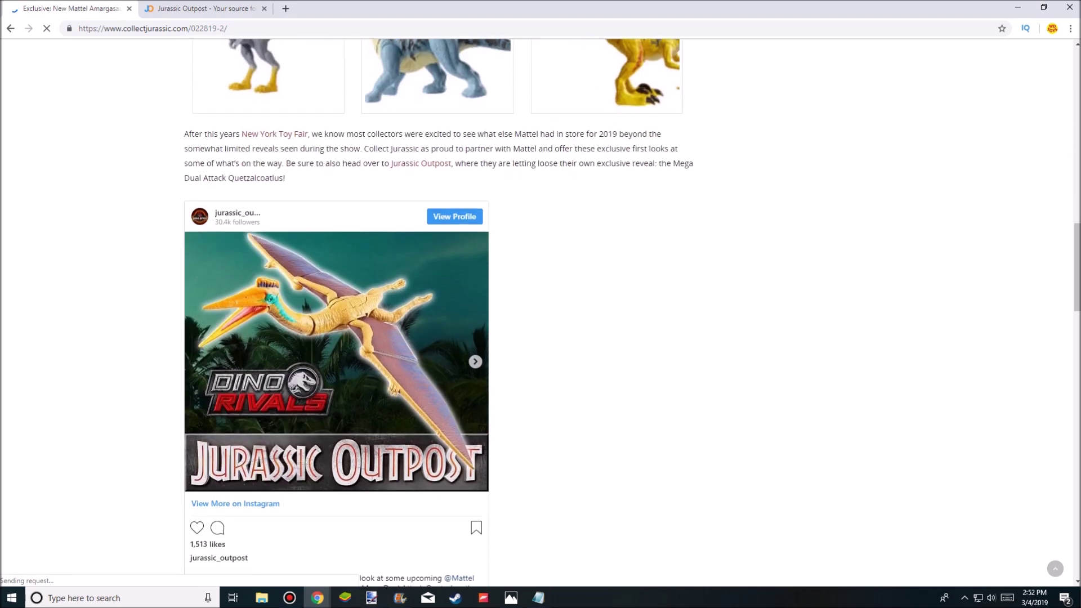
scroll(540, 338, down, 1)
scroll(541, 339, down, 5)
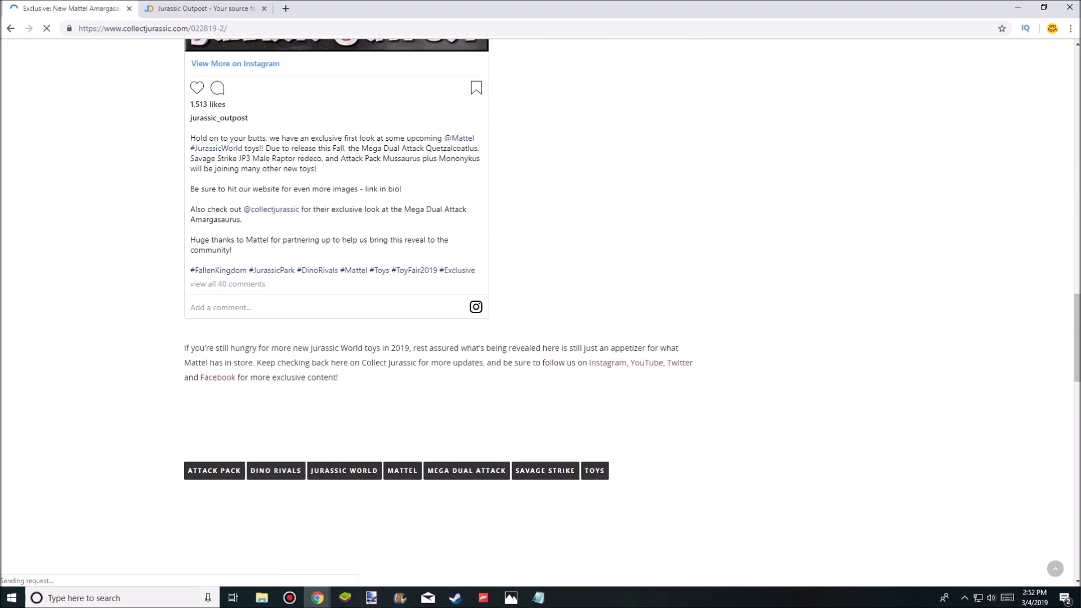
scroll(540, 338, up, 4)
scroll(541, 337, up, 1)
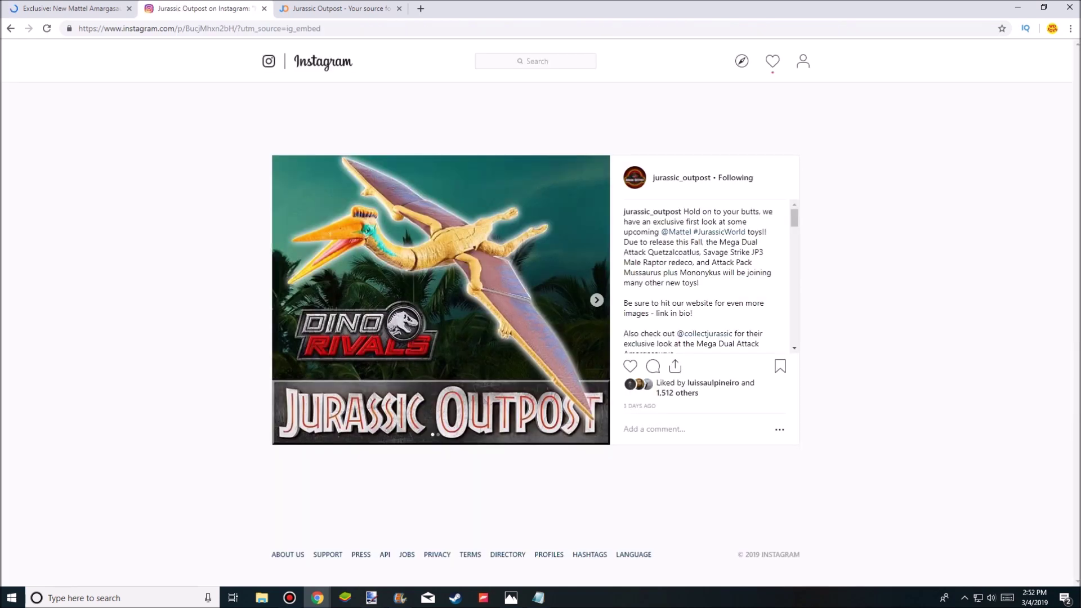
Page to the final Dino Rivals slide, the yellow raptor, then close Instagram and go to Jurassic Outpost
click(597, 299)
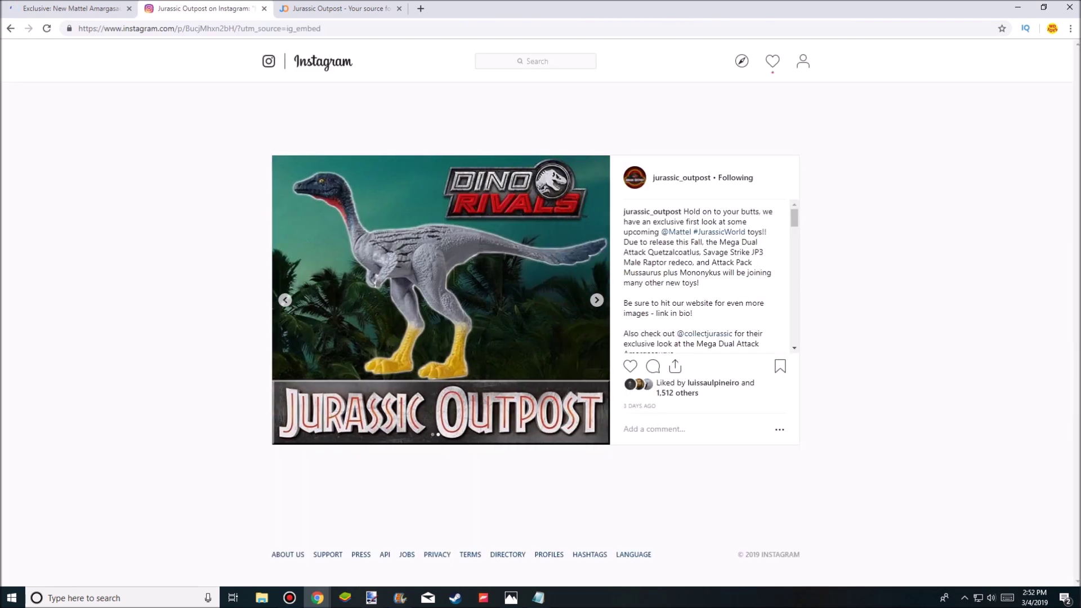
click(597, 300)
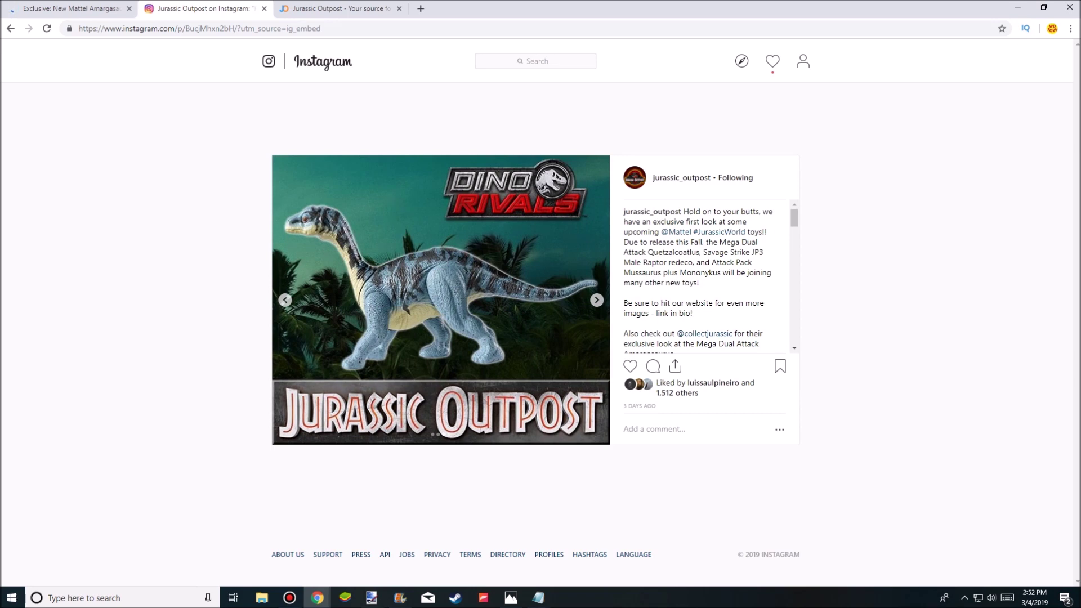
click(596, 300)
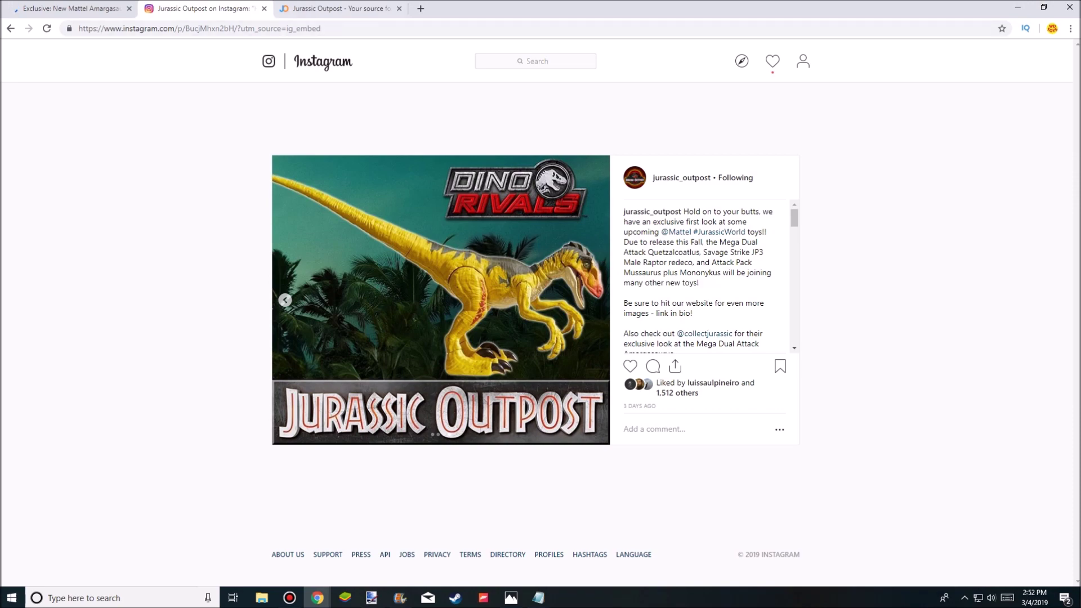
click(264, 9)
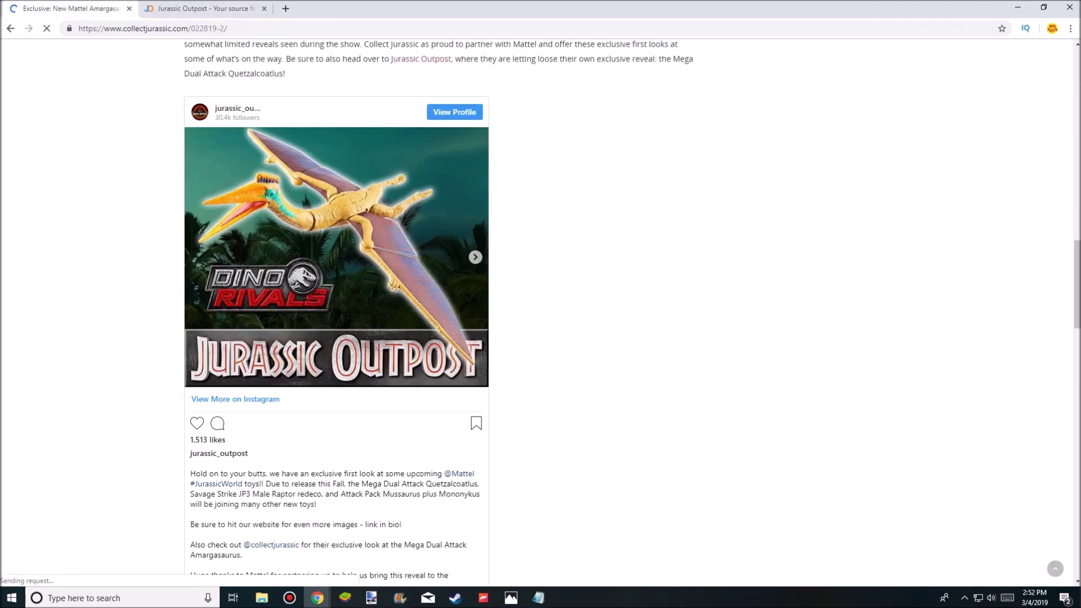
scroll(591, 339, up, 10)
scroll(591, 339, up, 10)
scroll(591, 337, up, 10)
scroll(592, 338, up, 5)
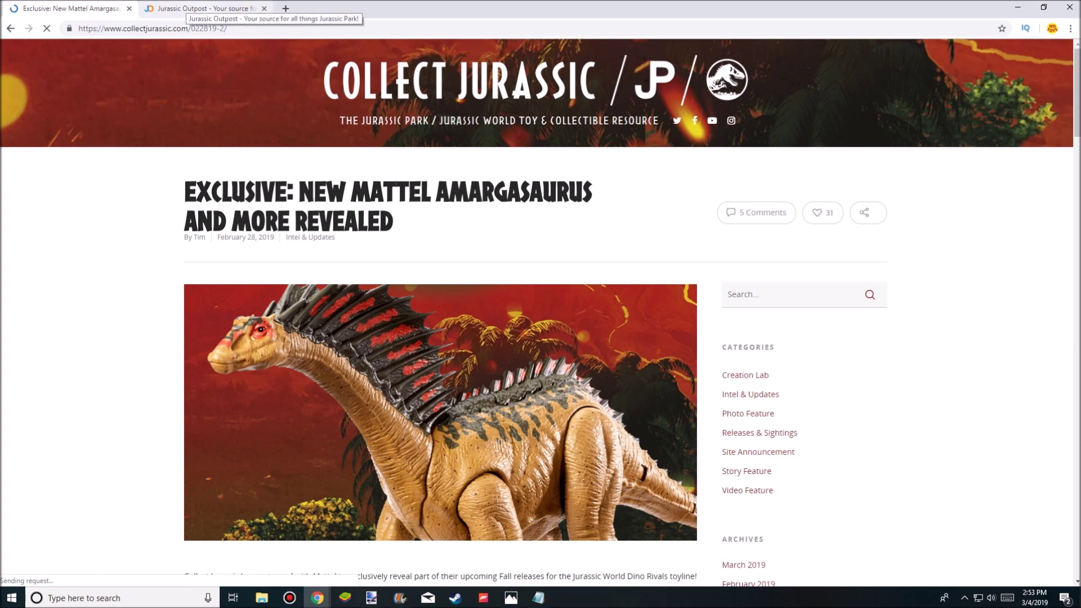
click(203, 9)
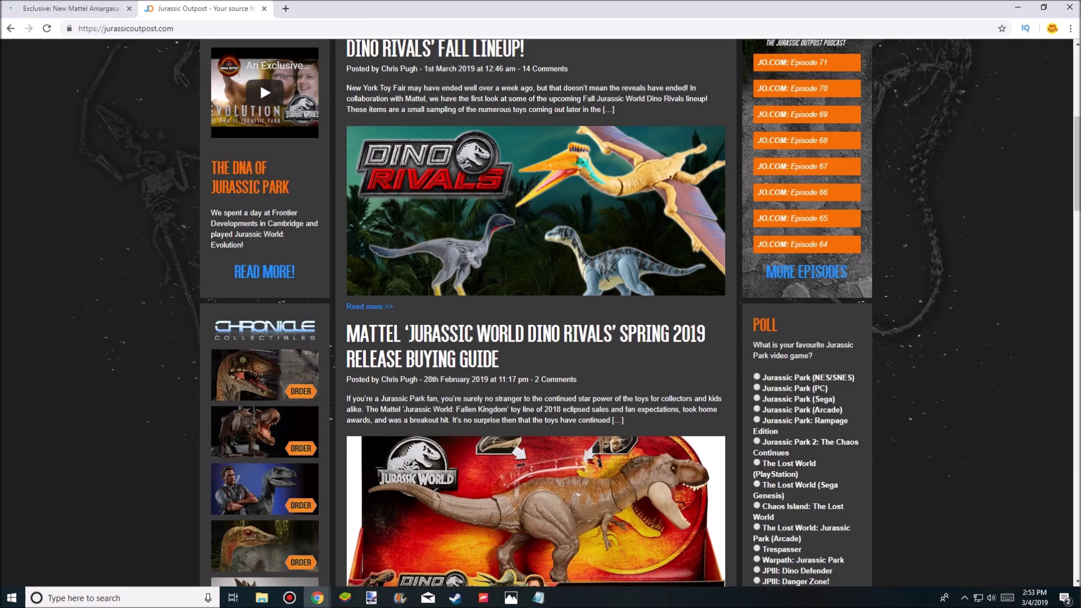
scroll(540, 338, down, 5)
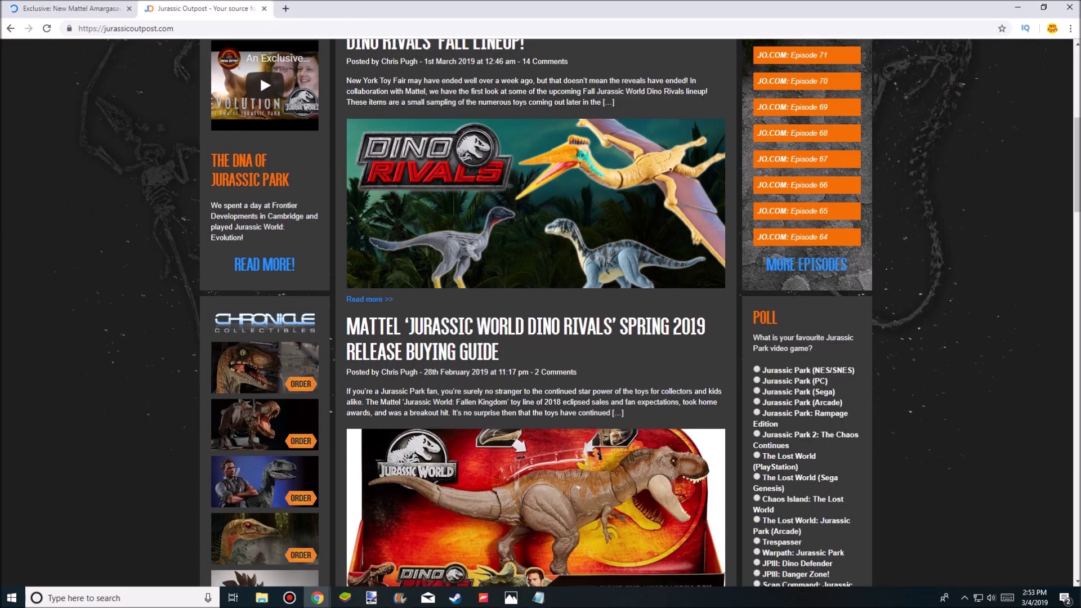
scroll(540, 338, down, 5)
scroll(541, 338, down, 3)
scroll(541, 338, down, 3)
scroll(802, 337, down, 3)
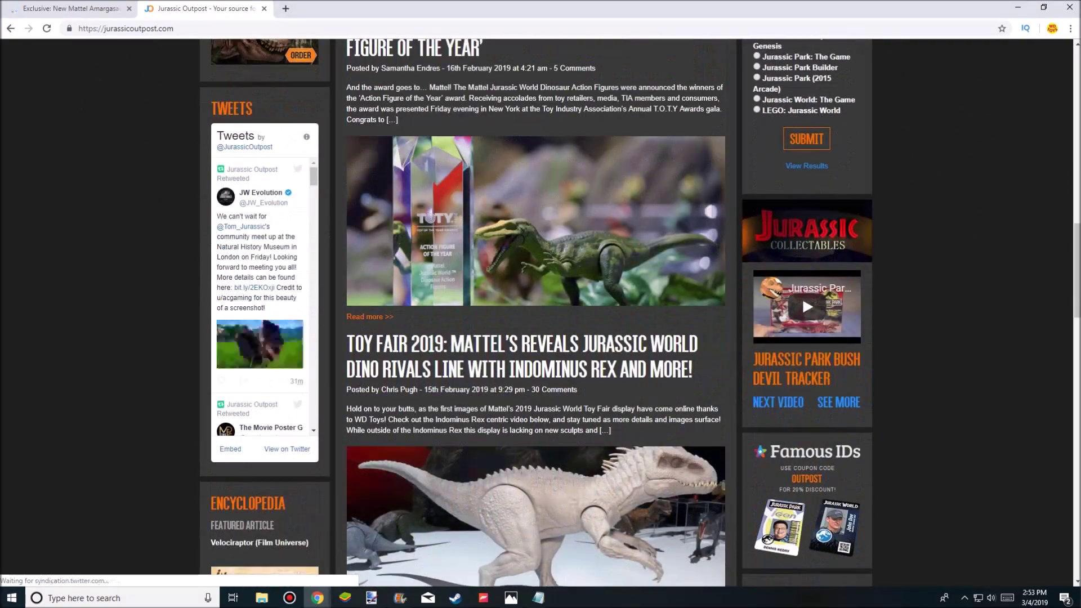
scroll(803, 338, down, 3)
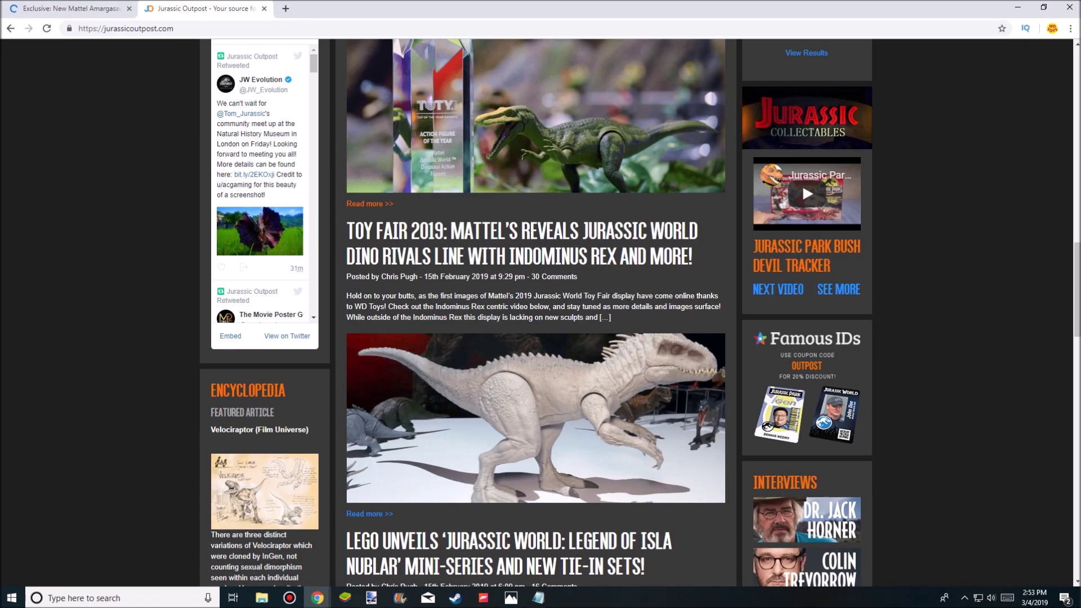
scroll(802, 339, up, 5)
scroll(803, 339, up, 5)
scroll(802, 339, up, 5)
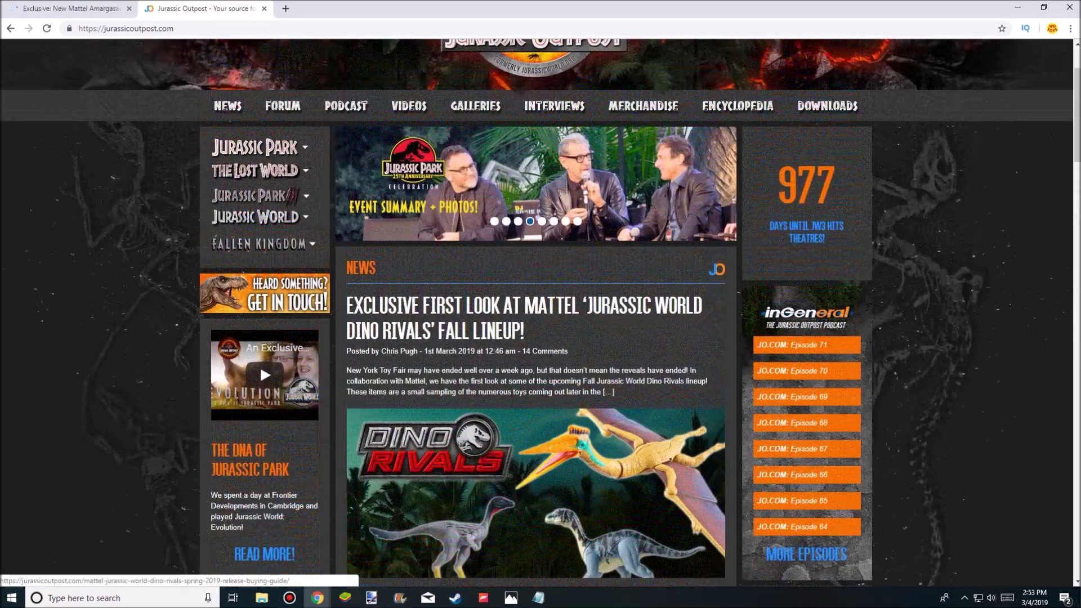
scroll(540, 338, down, 5)
scroll(540, 338, down, 5)
scroll(540, 338, down, 3)
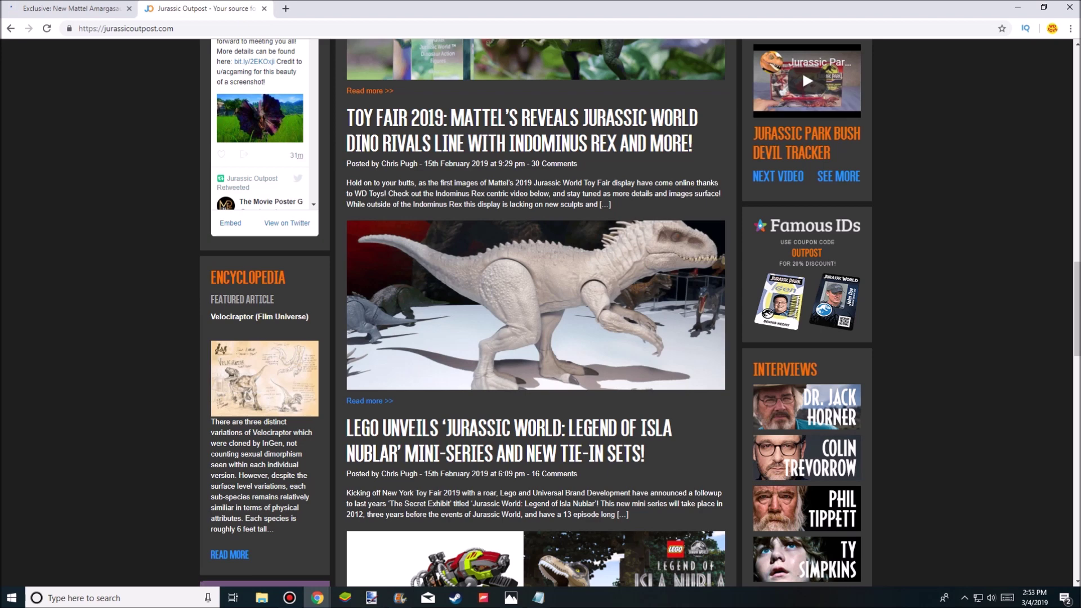
Open the full Toy Fair 2019 Indominus Rex article
click(370, 401)
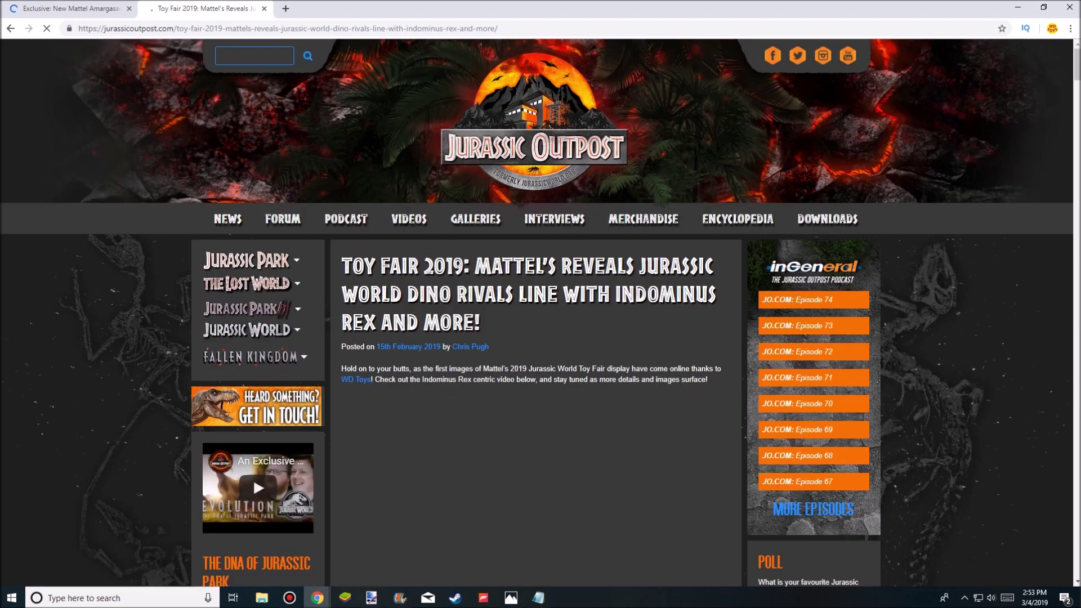
scroll(253, 308, down, 2)
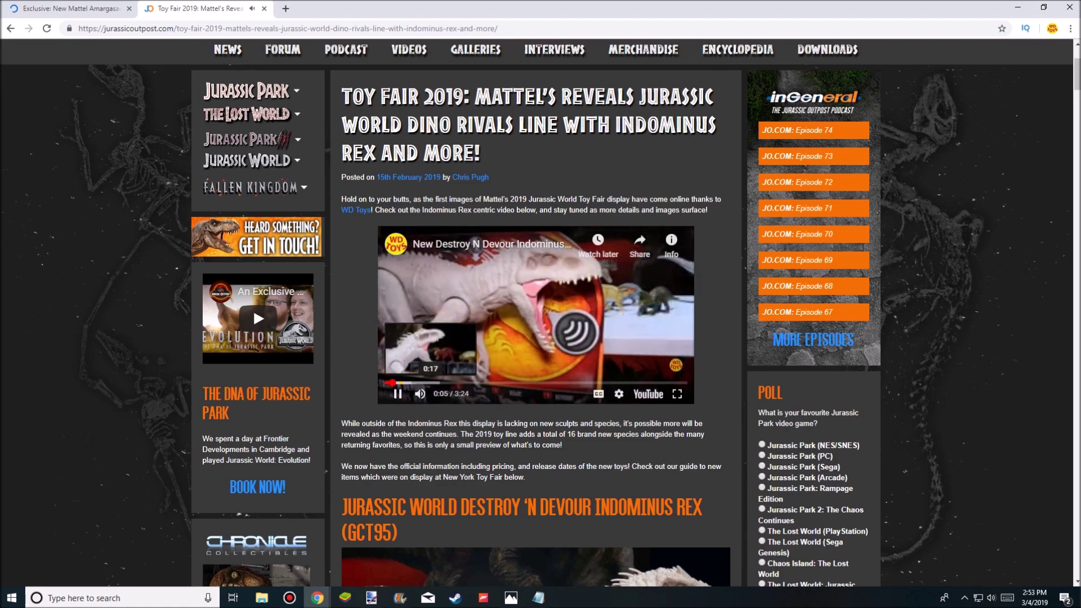
scroll(252, 308, down, 3)
scroll(253, 253, down, 3)
scroll(252, 169, down, 3)
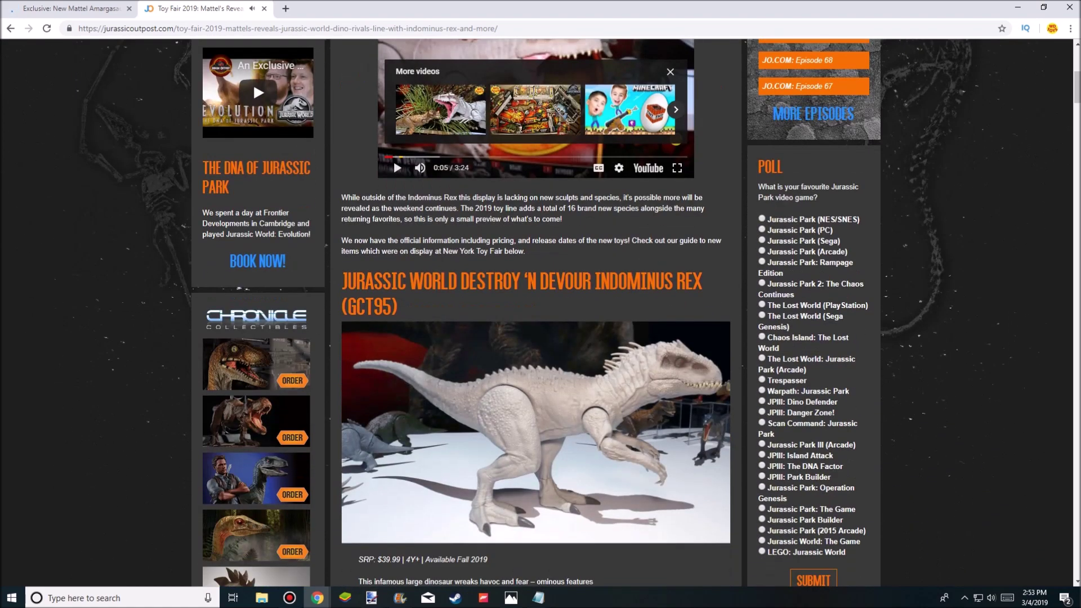
scroll(253, 82, down, 3)
scroll(253, 82, down, 1)
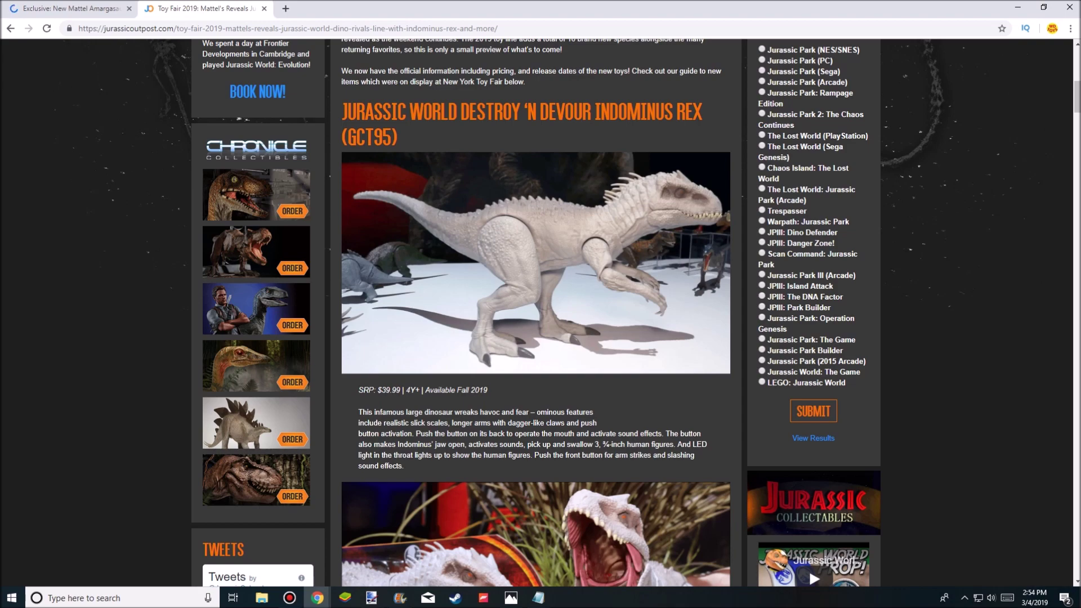
scroll(535, 338, down, 2)
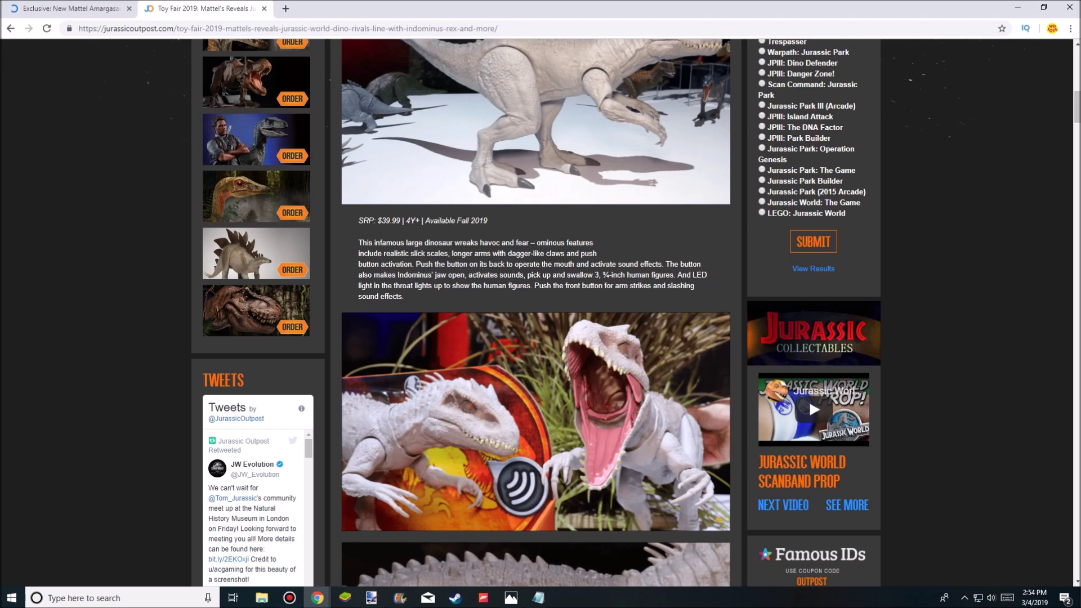
scroll(536, 339, up, 5)
scroll(536, 339, up, 3)
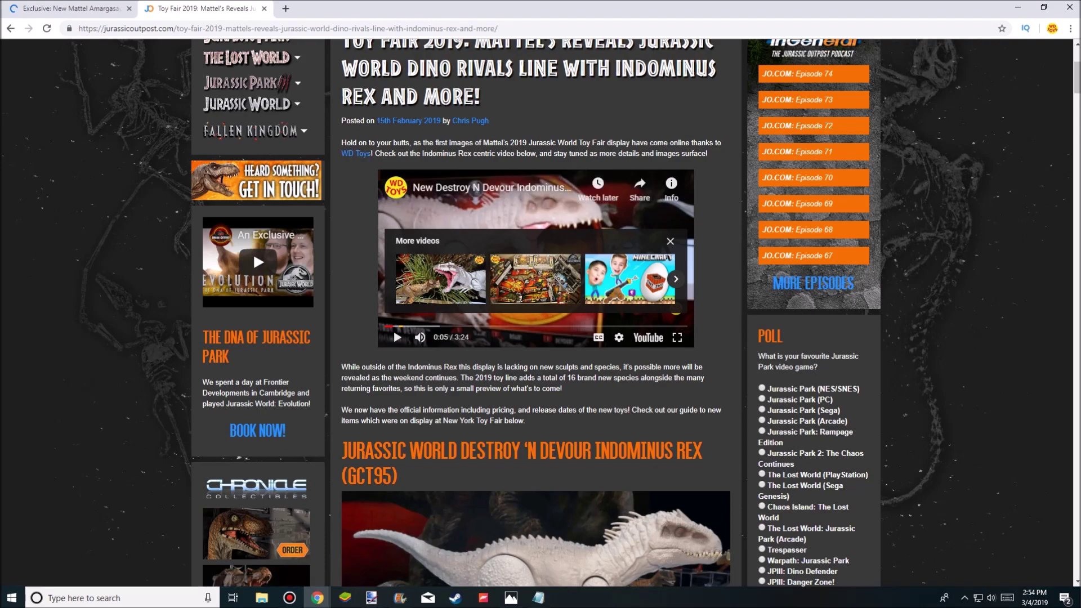
scroll(535, 338, down, 3)
scroll(536, 338, down, 3)
scroll(535, 338, down, 3)
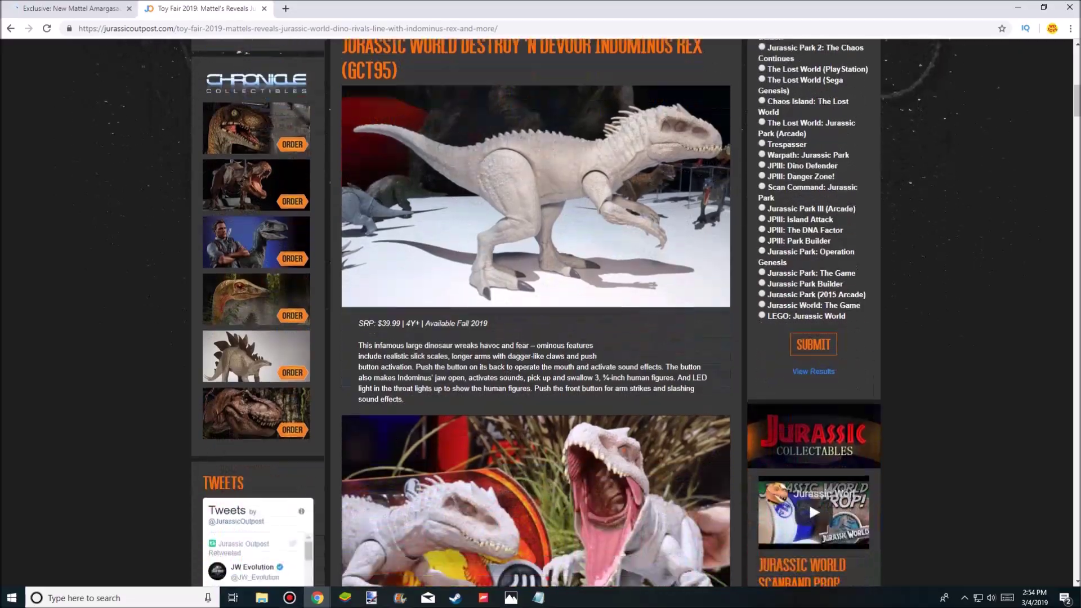
scroll(536, 338, down, 3)
scroll(536, 338, down, 2)
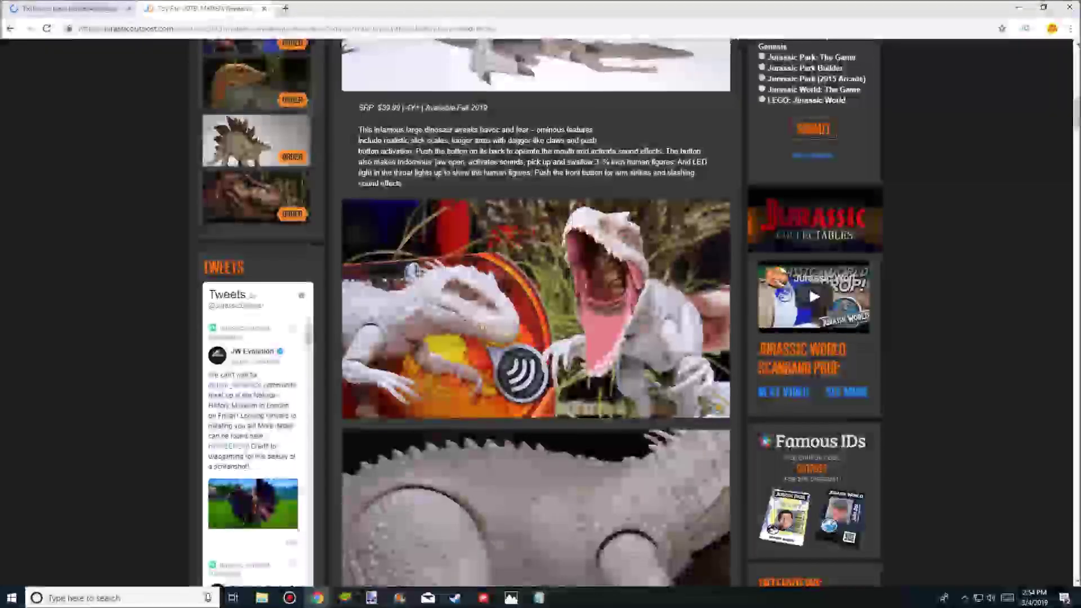
scroll(535, 338, down, 2)
scroll(536, 338, down, 2)
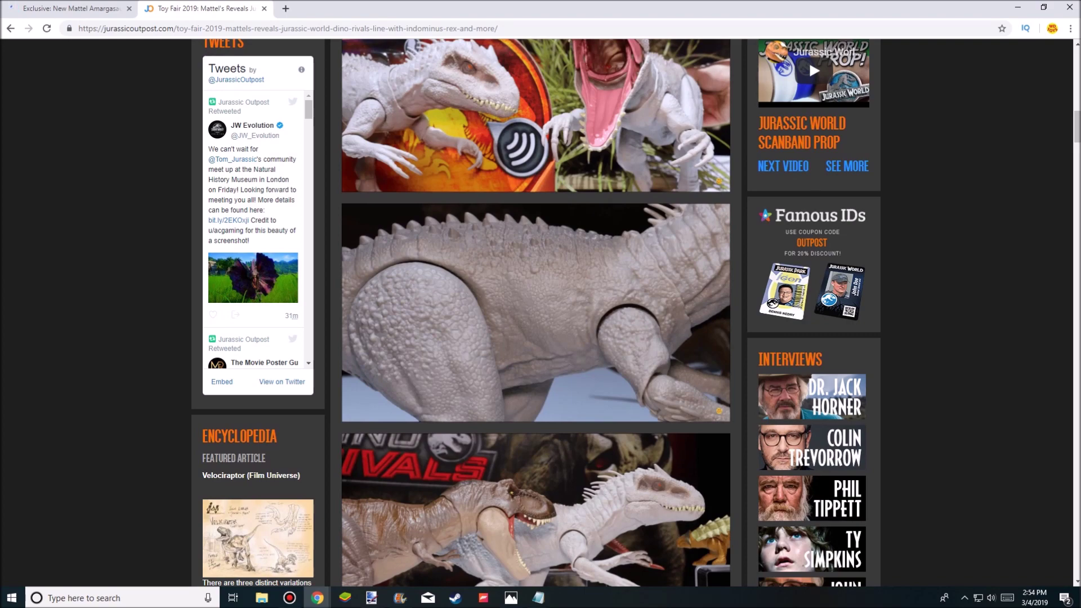
scroll(536, 338, down, 2)
scroll(536, 338, down, 2)
scroll(535, 338, down, 2)
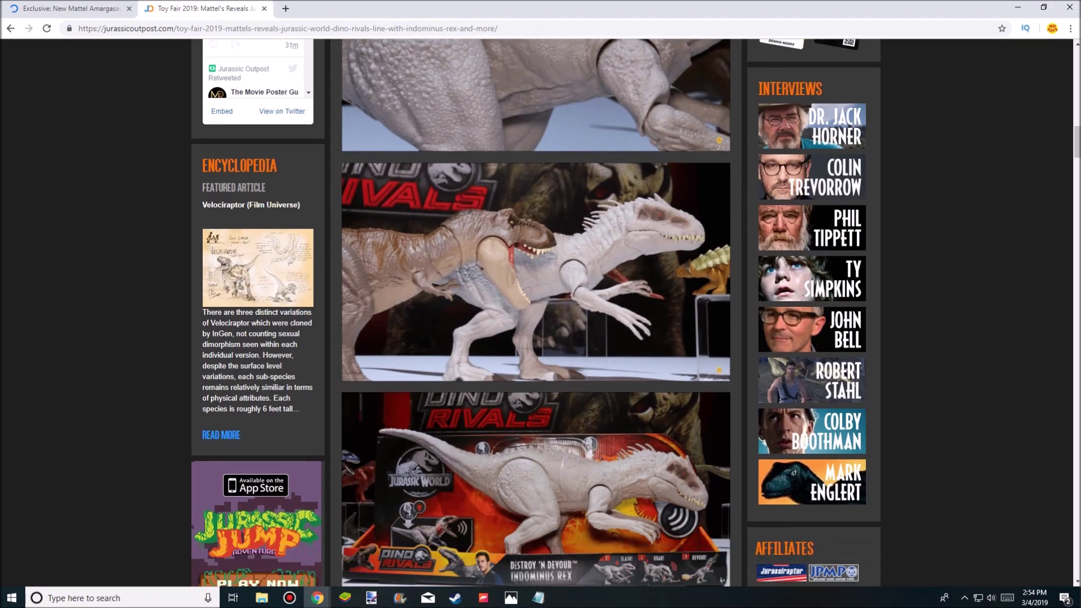
scroll(536, 338, down, 2)
scroll(535, 338, down, 2)
scroll(535, 337, down, 2)
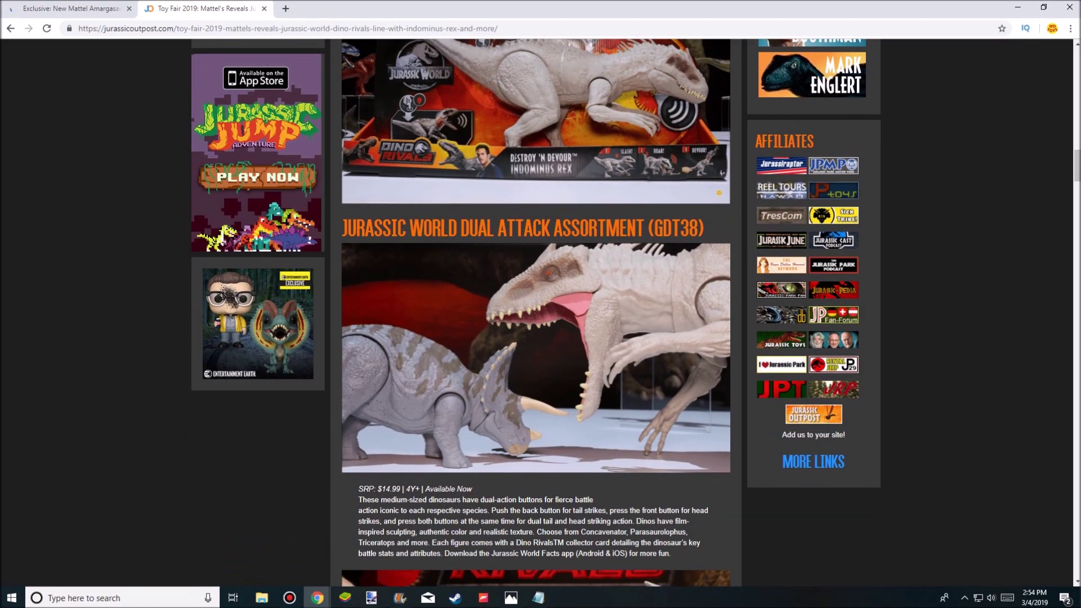
scroll(535, 338, down, 1)
scroll(535, 339, down, 3)
scroll(536, 338, down, 3)
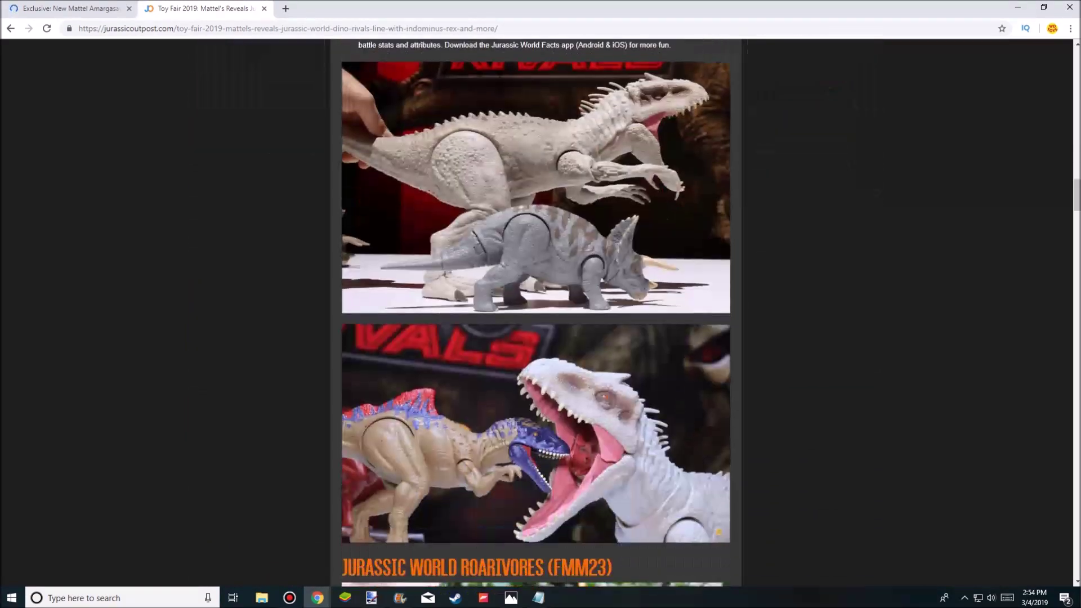
scroll(535, 338, down, 1)
scroll(536, 338, down, 3)
scroll(535, 338, down, 2)
scroll(536, 338, down, 4)
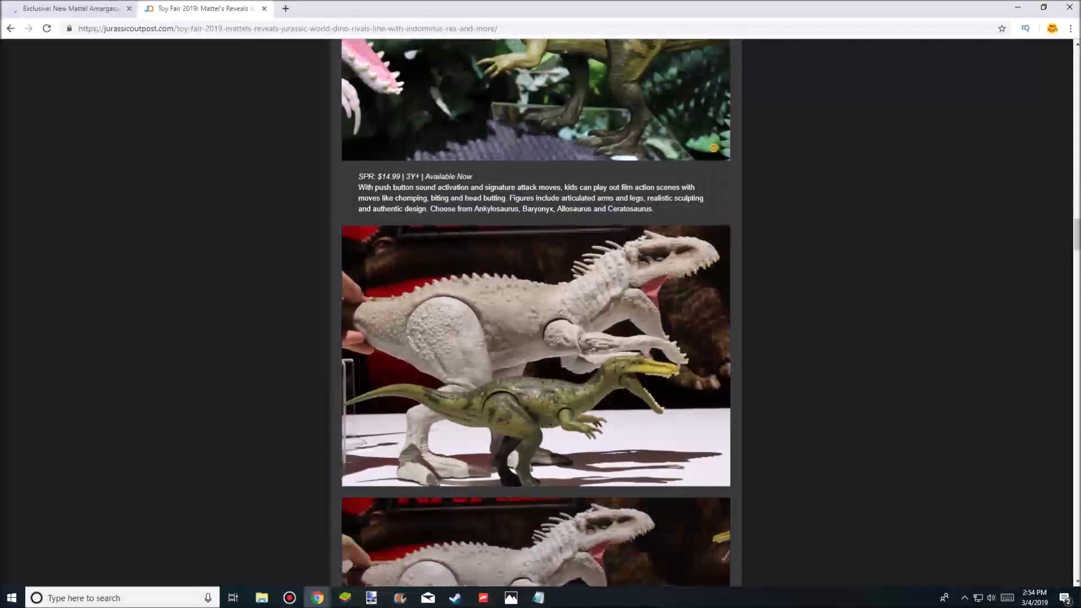
scroll(535, 338, down, 3)
scroll(535, 338, down, 3)
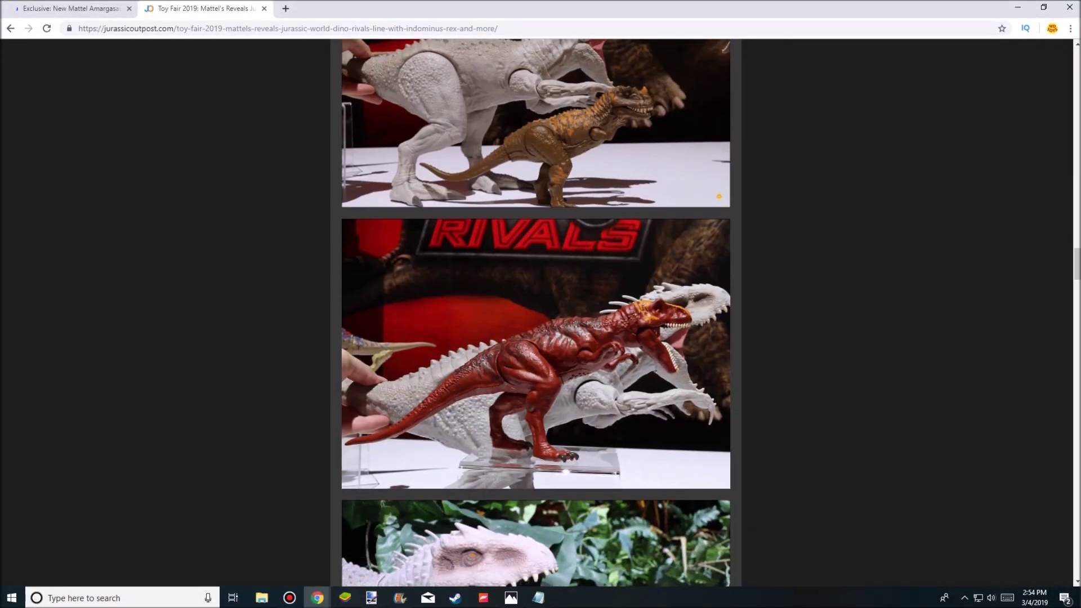
scroll(535, 338, down, 3)
scroll(535, 337, down, 2)
scroll(536, 338, down, 1)
scroll(536, 337, down, 3)
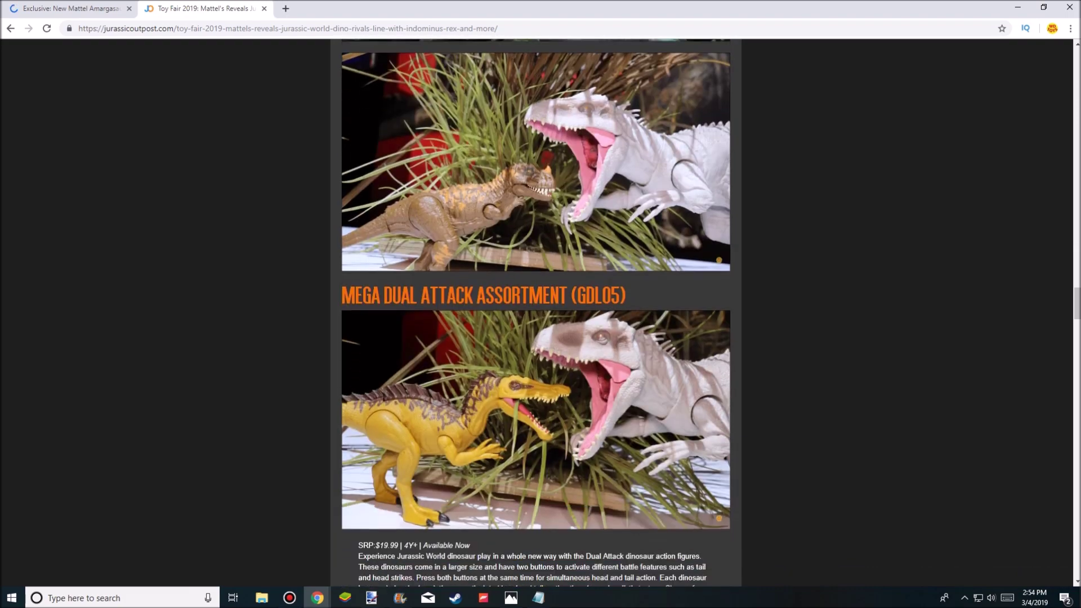
scroll(535, 337, down, 2)
scroll(536, 338, down, 2)
scroll(535, 338, down, 2)
scroll(536, 338, down, 2)
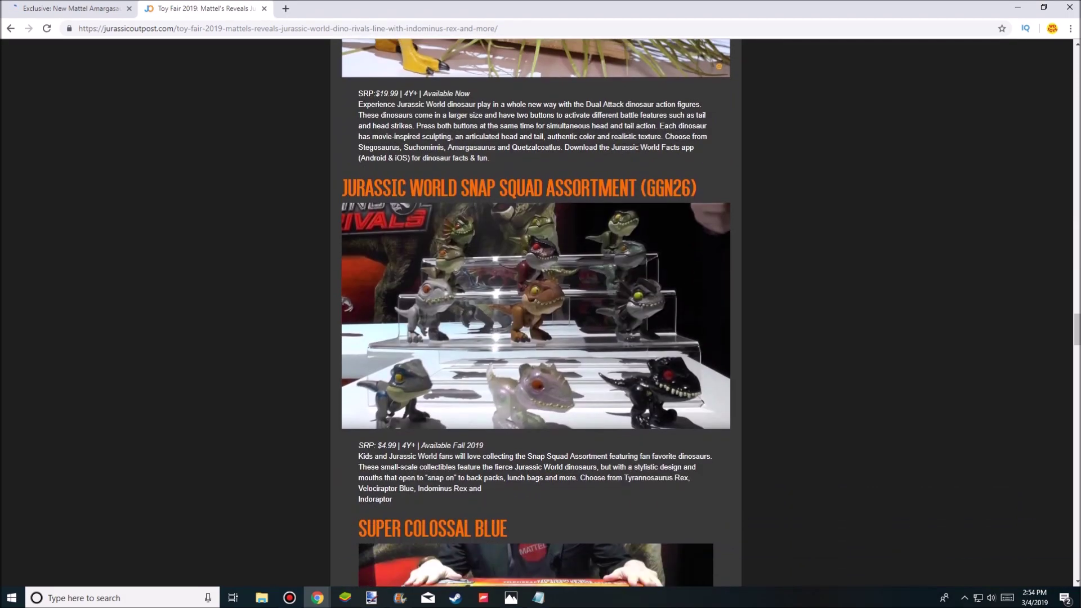
scroll(535, 338, down, 2)
scroll(536, 338, down, 1)
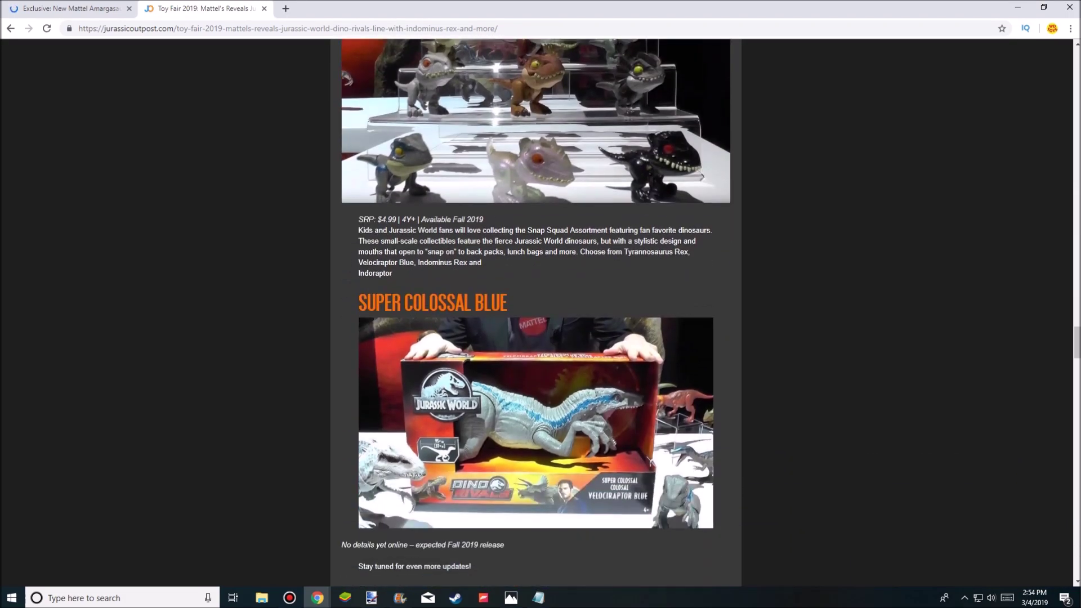
scroll(536, 338, up, 10)
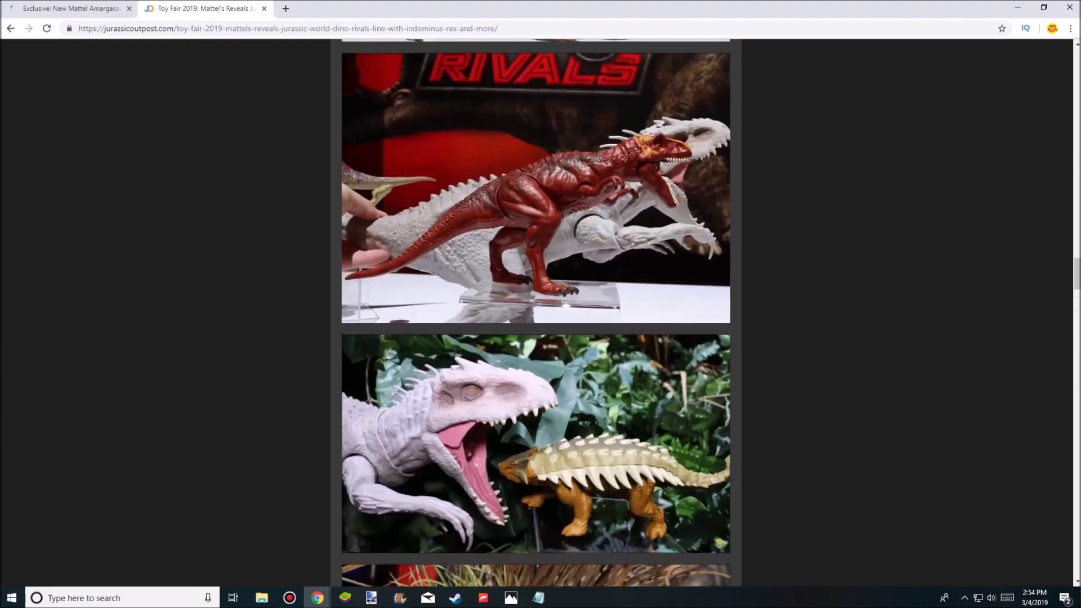
Go back from the Toy Fair article to the Jurassic Outpost homepage with Alt+Left
key(alt+Left)
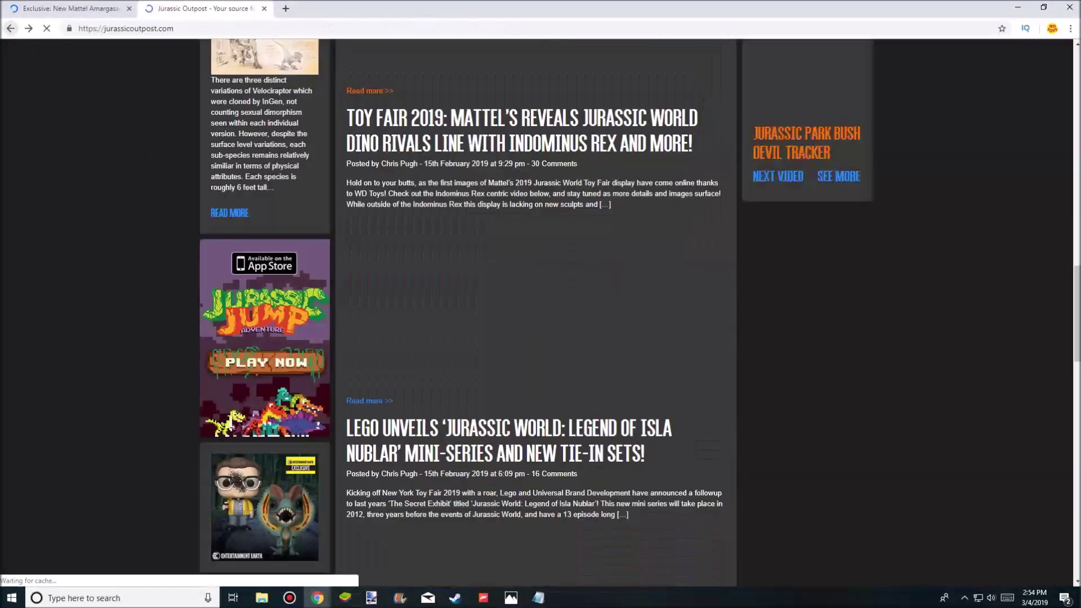
scroll(536, 338, up, 5)
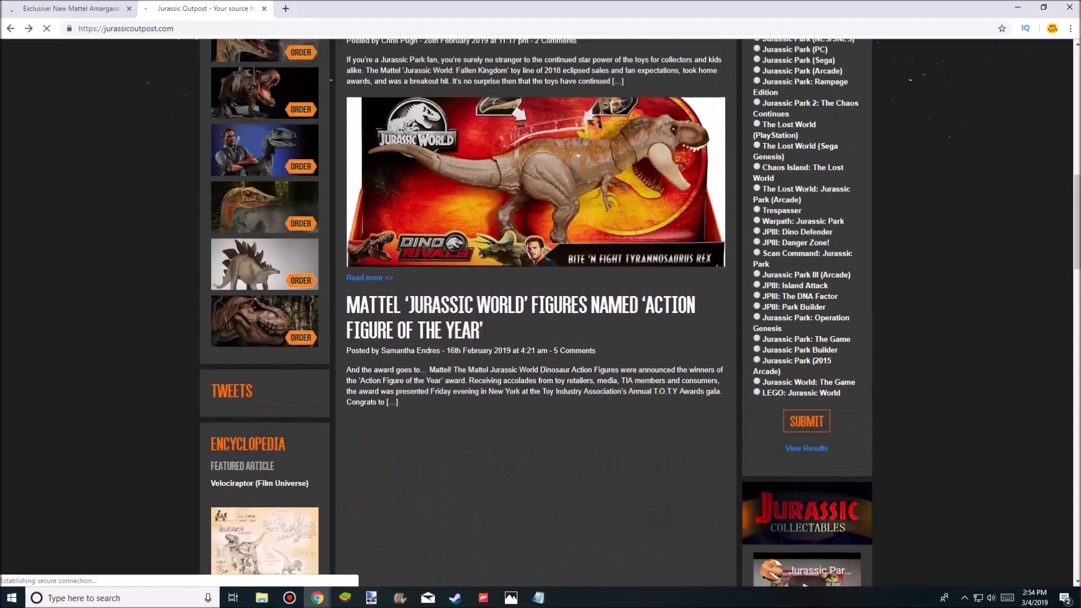
scroll(535, 338, up, 5)
scroll(536, 338, up, 5)
scroll(535, 338, up, 5)
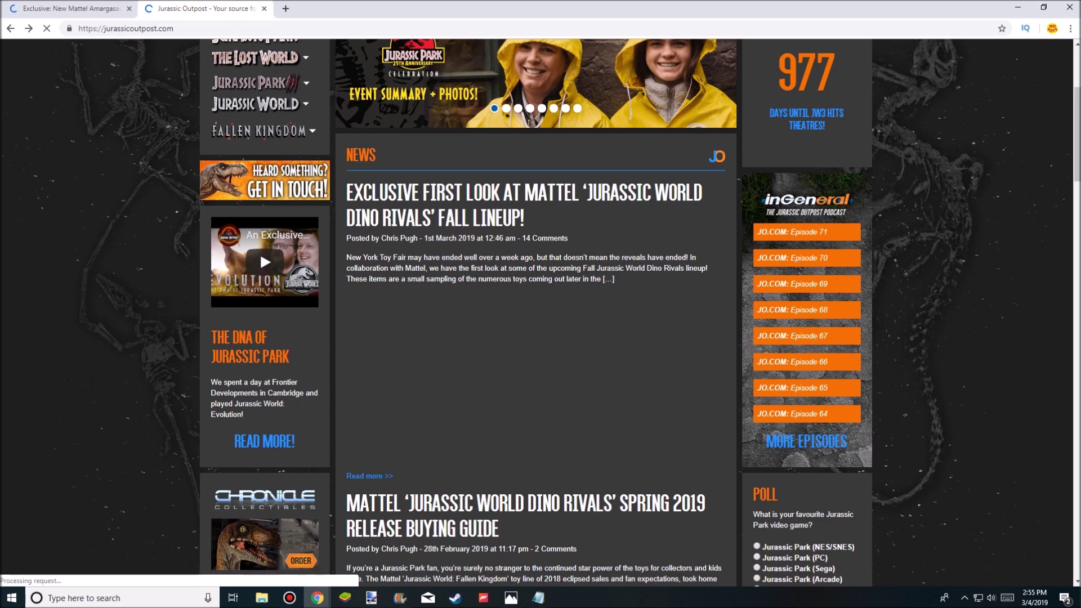
scroll(540, 338, up, 5)
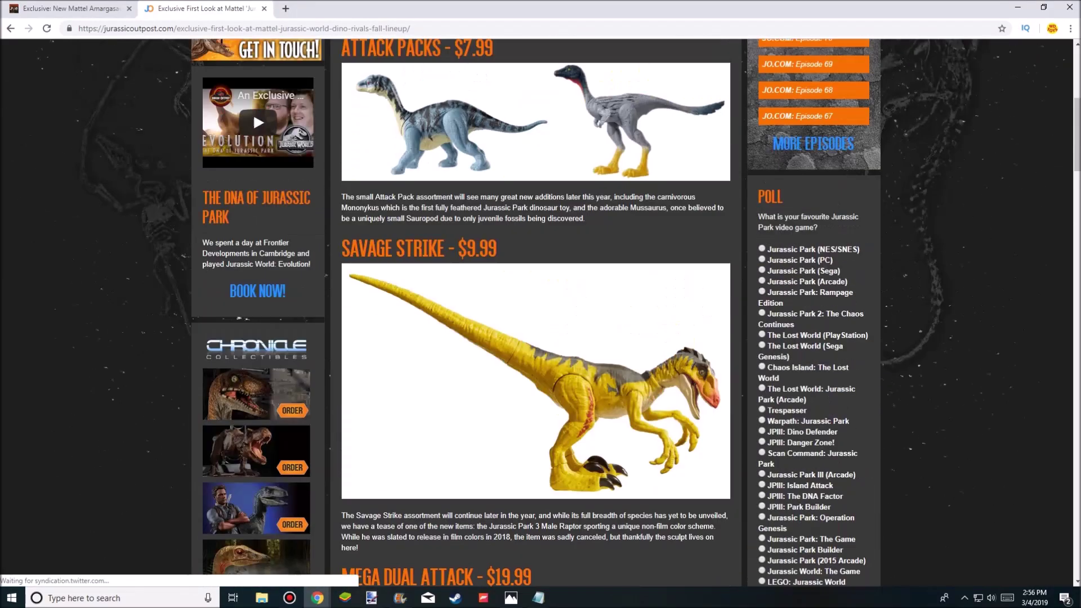
scroll(541, 338, up, 5)
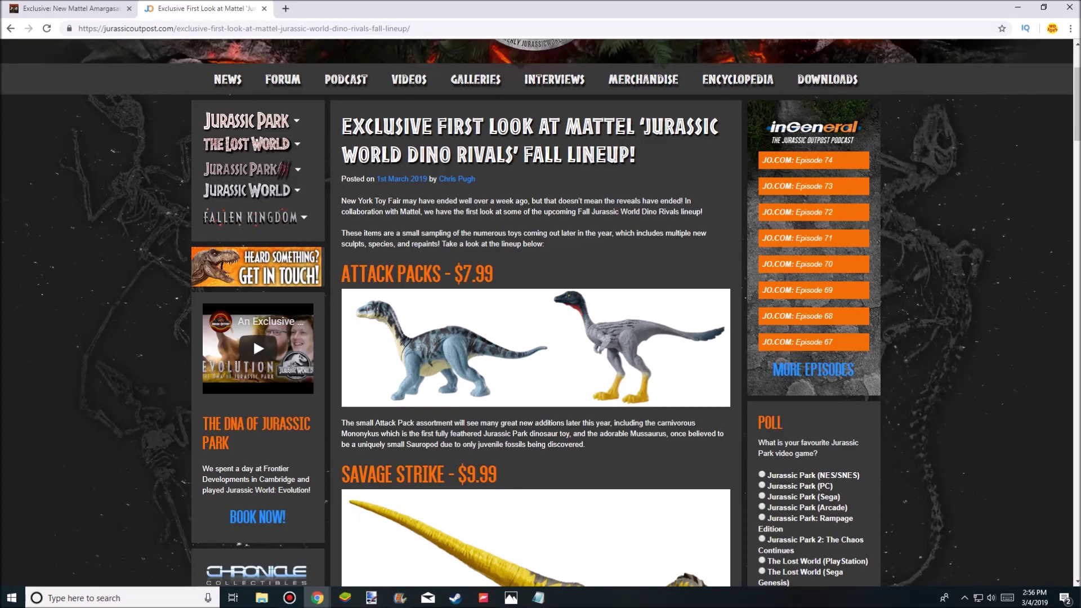
scroll(540, 337, down, 5)
scroll(540, 338, up, 4)
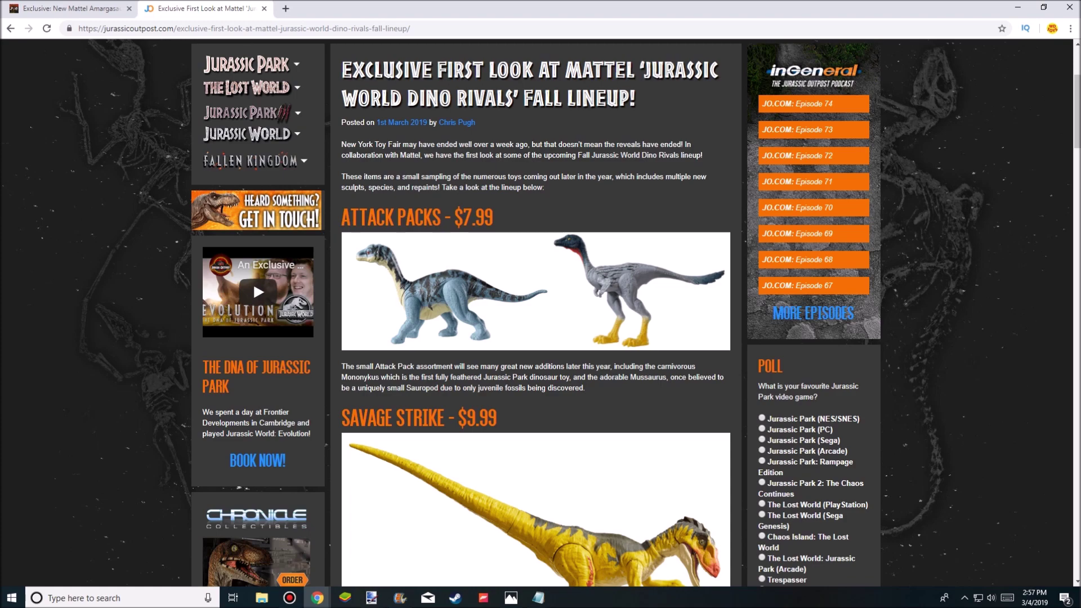
scroll(253, 117, down, 2)
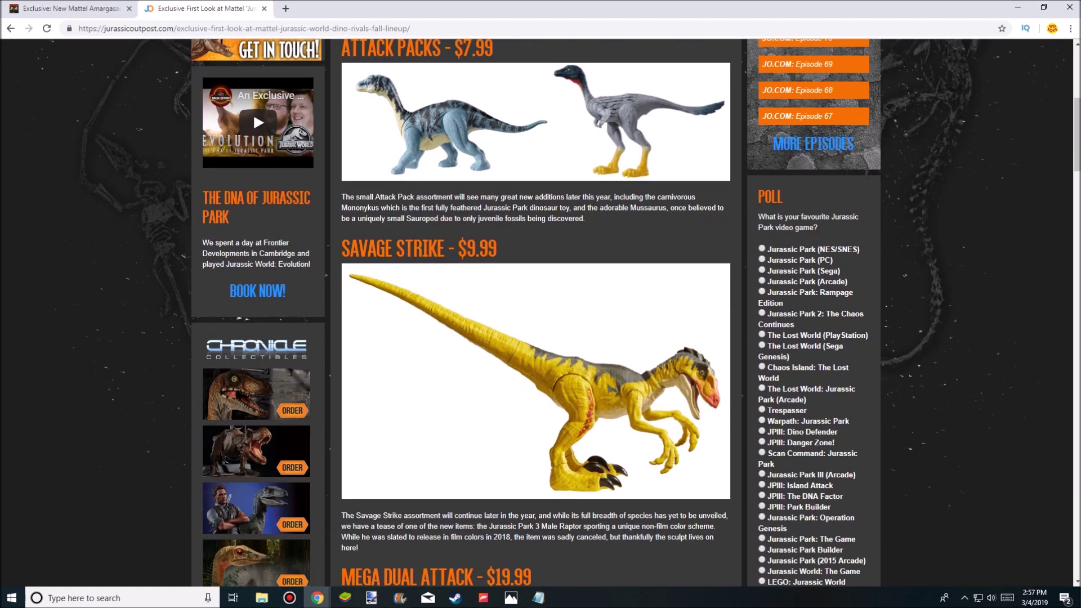
scroll(253, 112, down, 2)
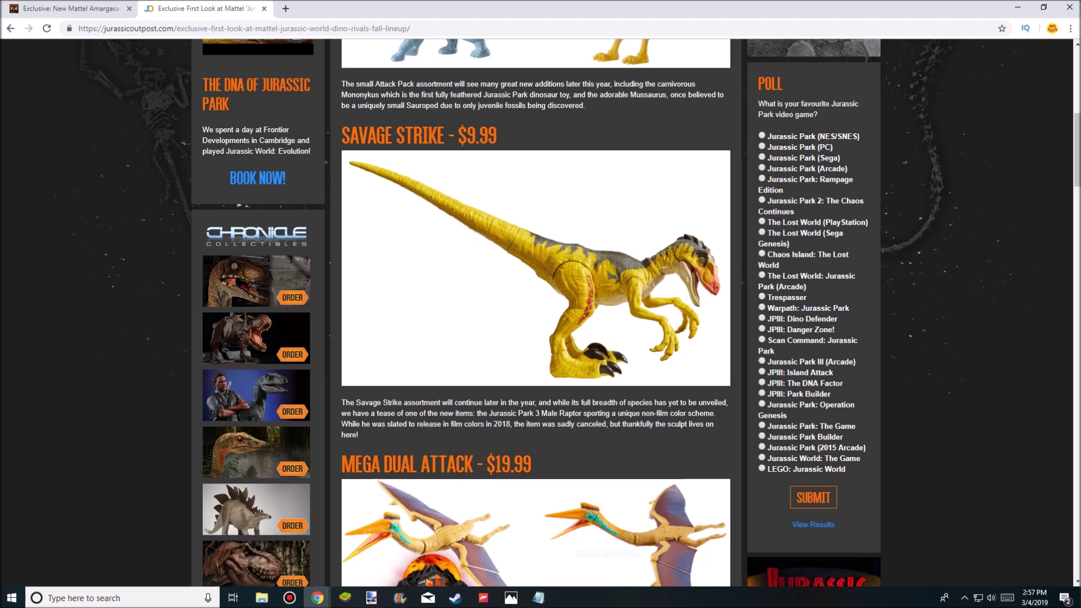
scroll(540, 338, down, 3)
scroll(540, 338, down, 2)
scroll(809, 429, down, 2)
scroll(809, 372, down, 2)
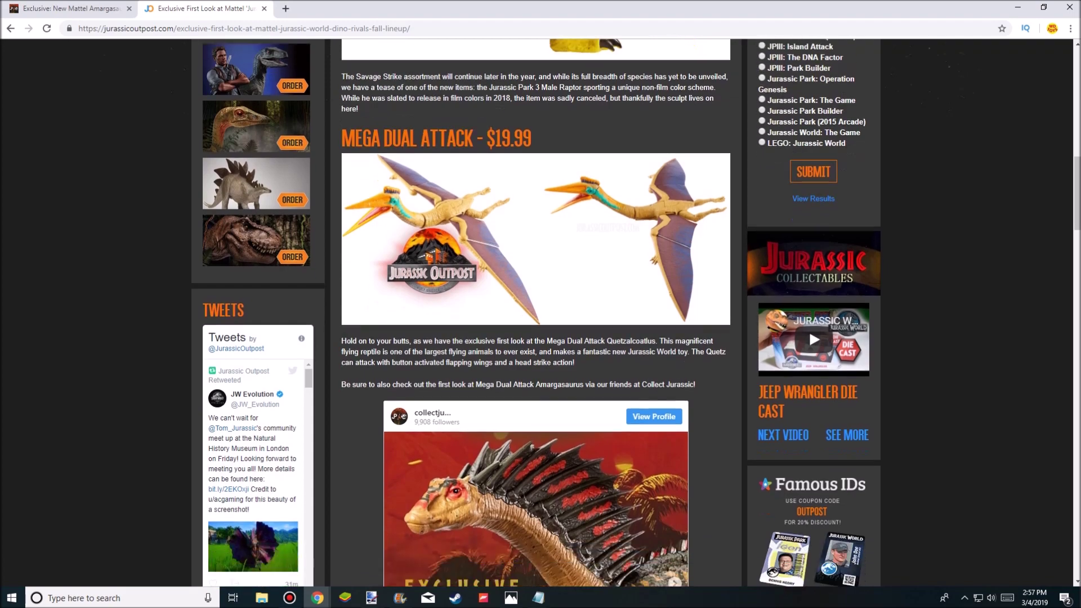
scroll(809, 330, down, 1)
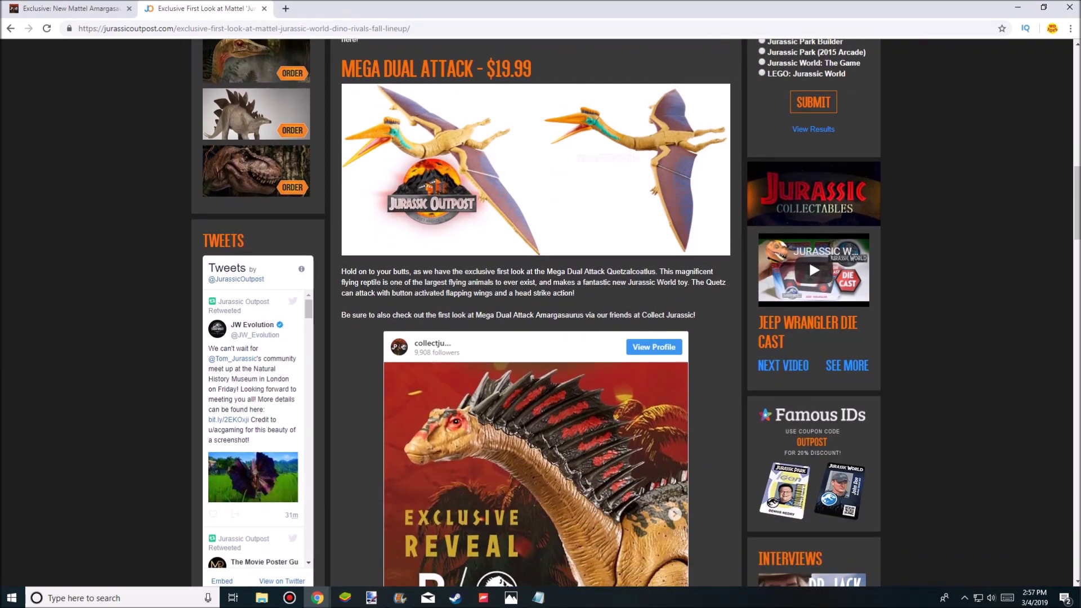
scroll(810, 260, down, 1)
scroll(809, 228, down, 4)
scroll(809, 127, up, 2)
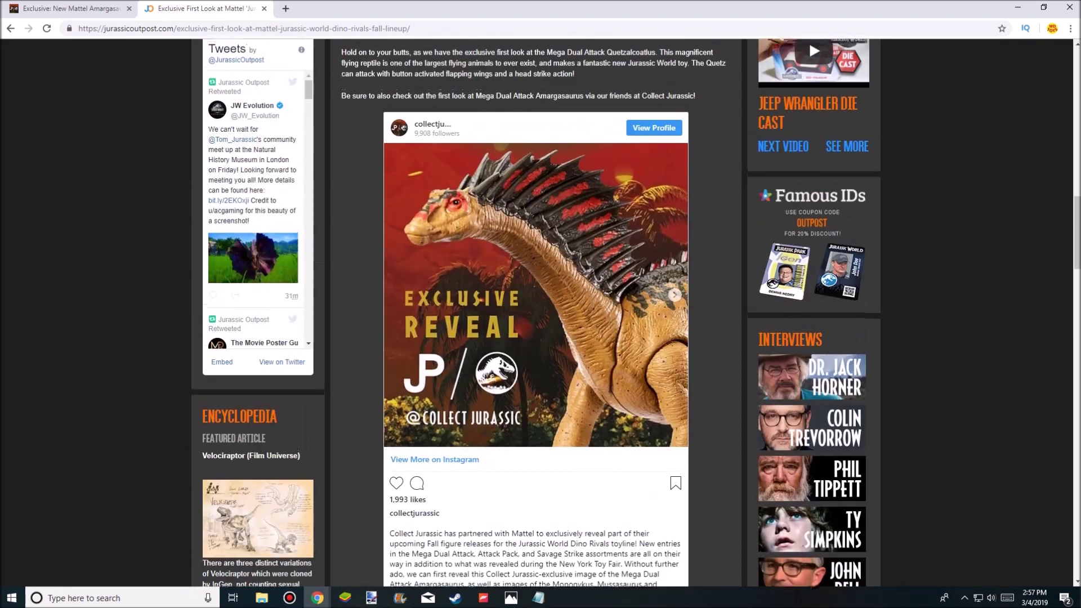
scroll(809, 40, up, 3)
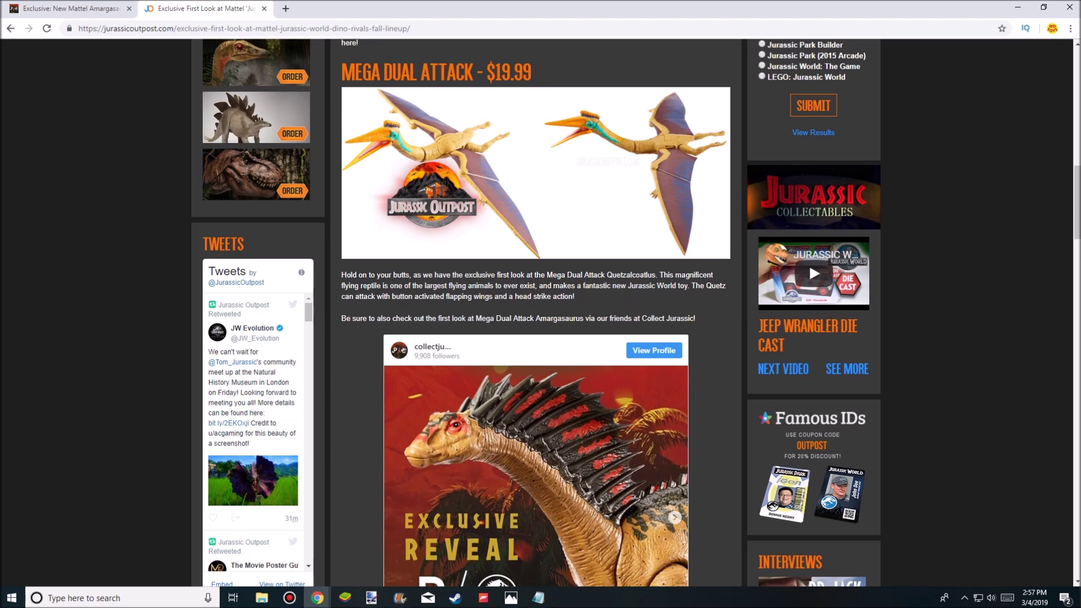
scroll(809, 262, down, 2)
scroll(809, 253, down, 2)
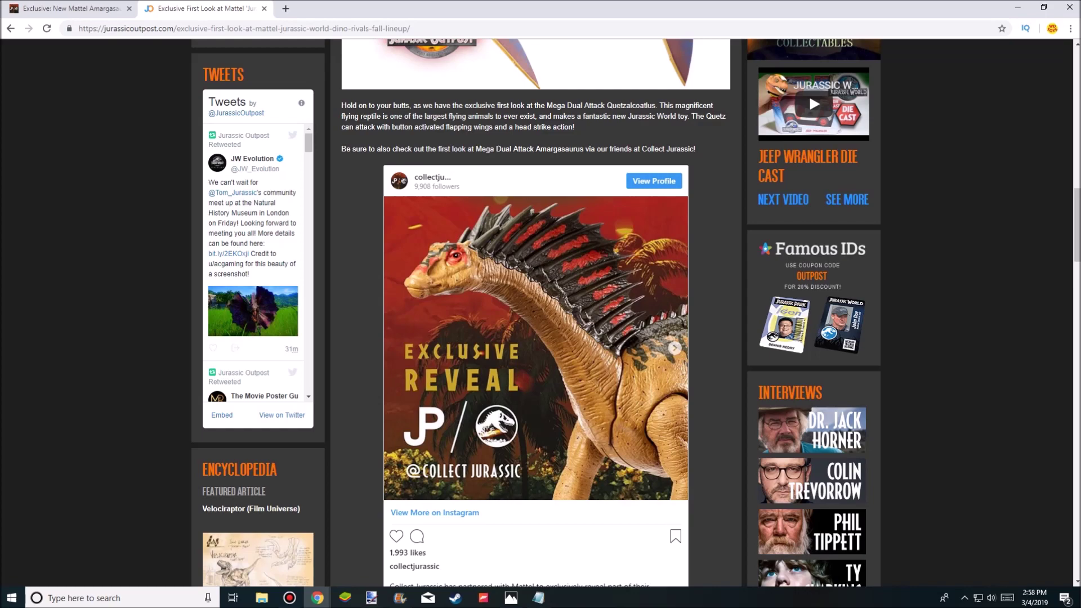
scroll(810, 94, down, 2)
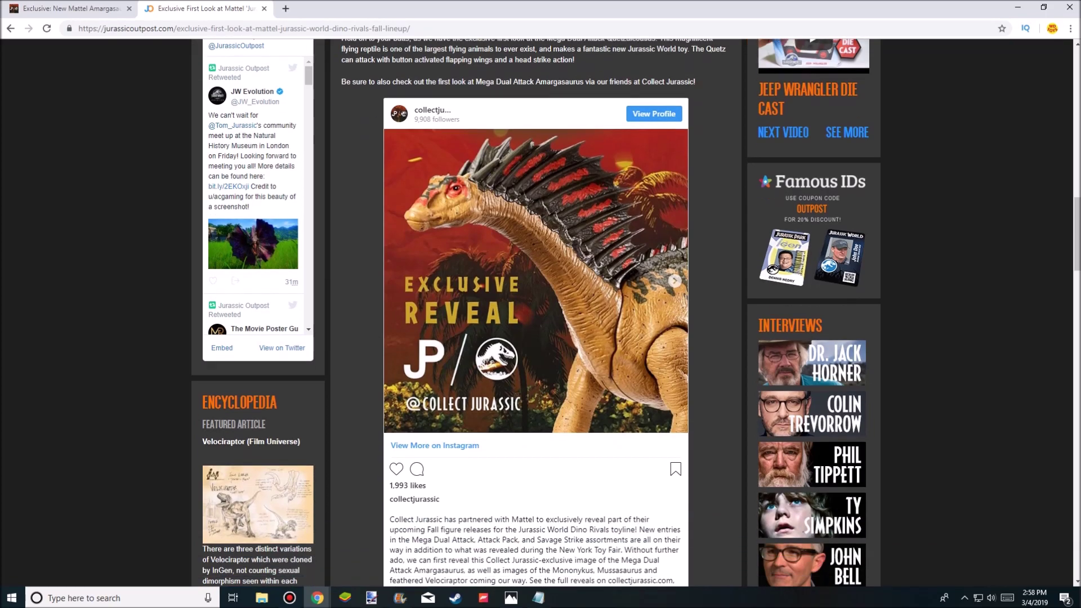
scroll(809, 94, down, 1)
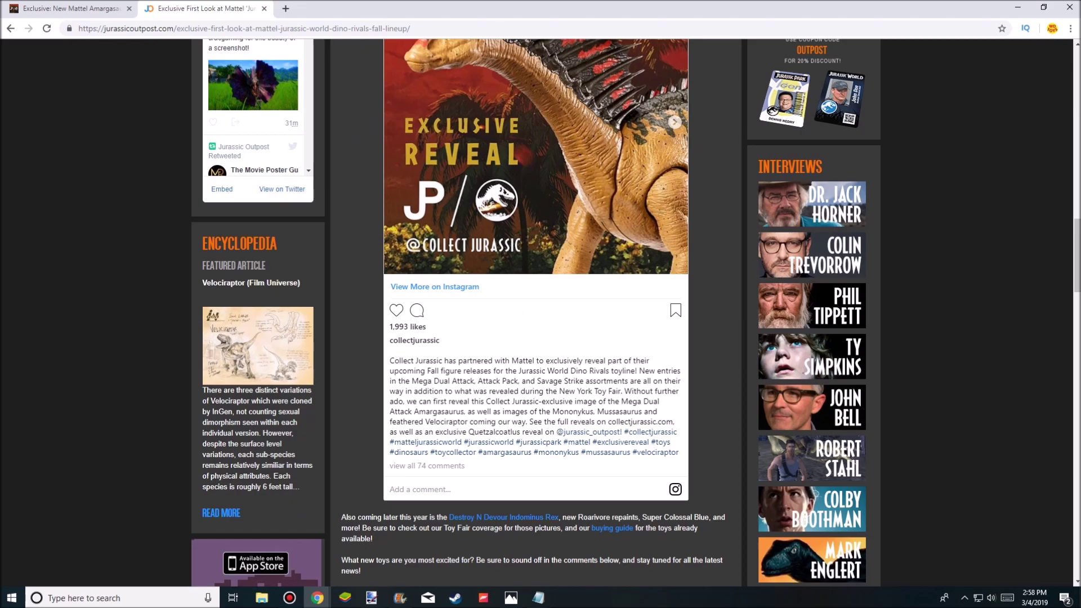
scroll(540, 338, down, 4)
scroll(541, 338, down, 4)
Read the Dino Rivals Spring 2019 buying guide, then return to the Collect Jurassic Amargasaurus tab
click(679, 340)
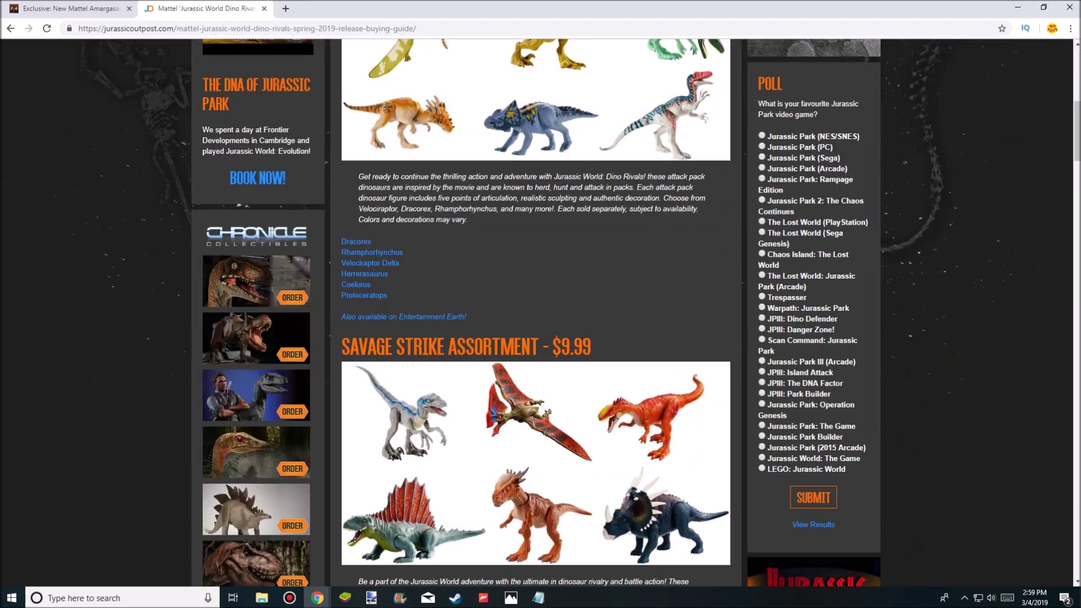
scroll(541, 338, up, 5)
scroll(540, 338, up, 5)
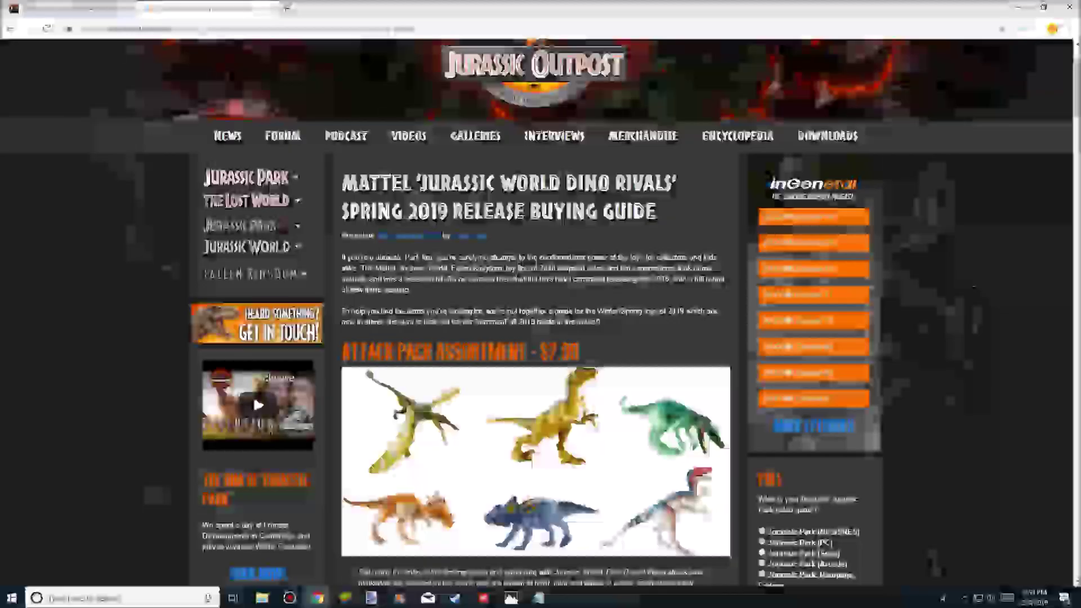
scroll(540, 338, down, 2)
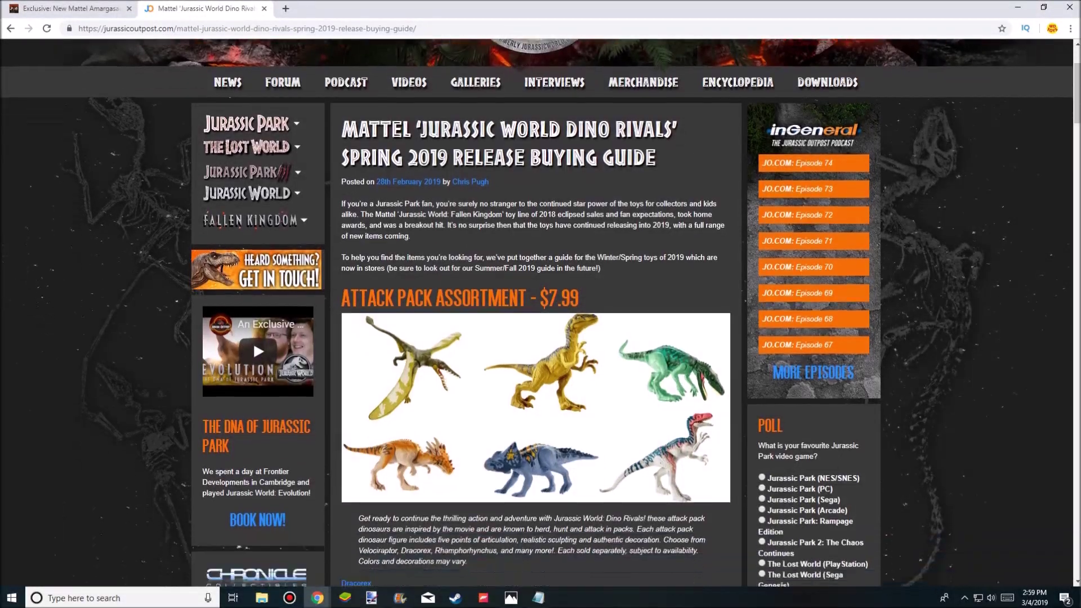
scroll(541, 338, down, 2)
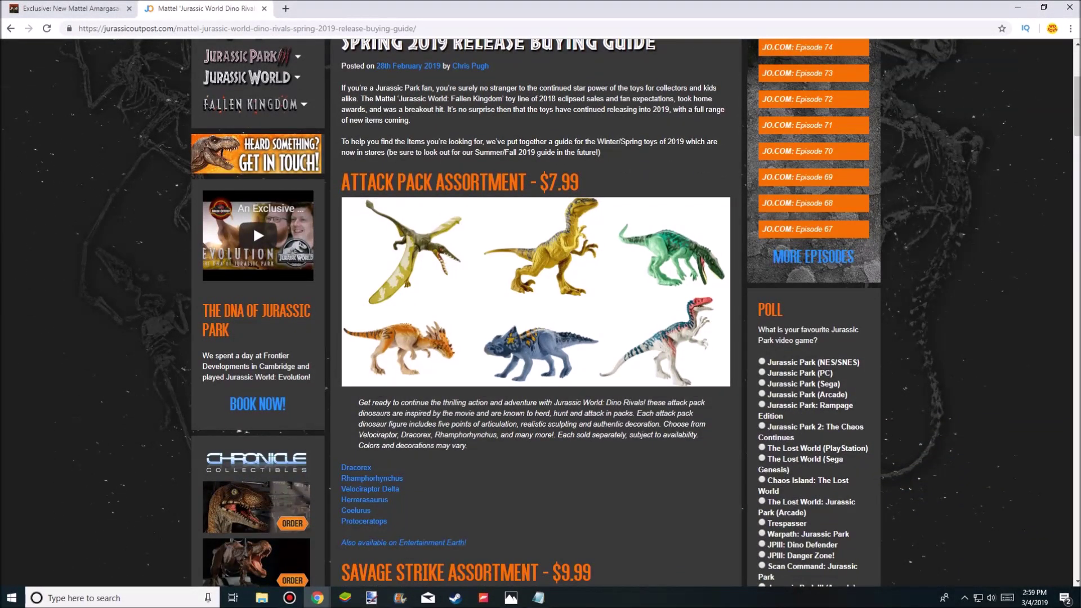
scroll(541, 337, down, 3)
scroll(541, 338, down, 2)
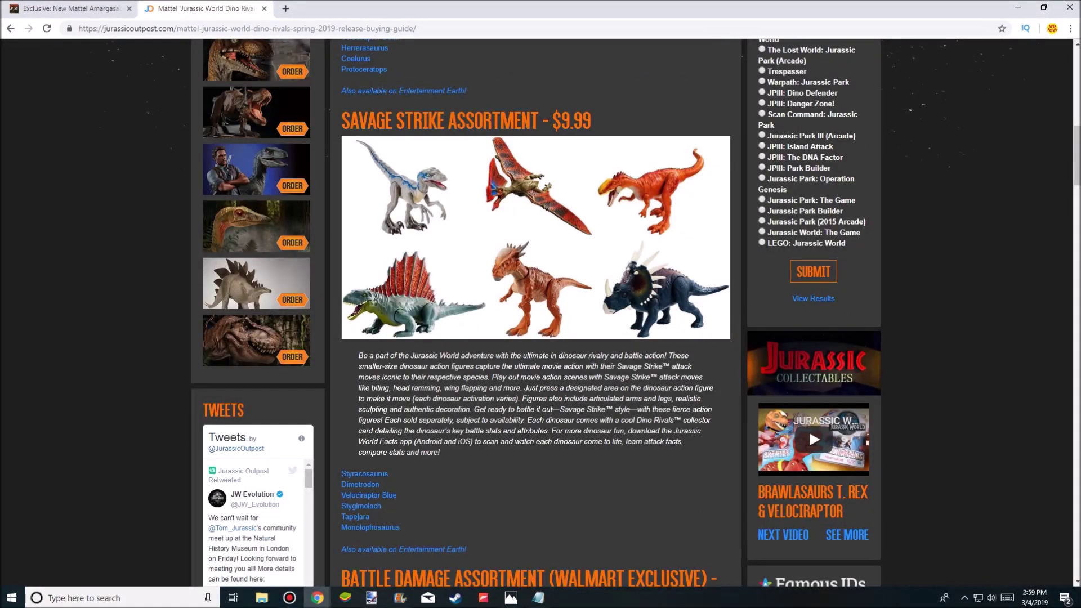
scroll(541, 338, down, 3)
scroll(540, 338, down, 2)
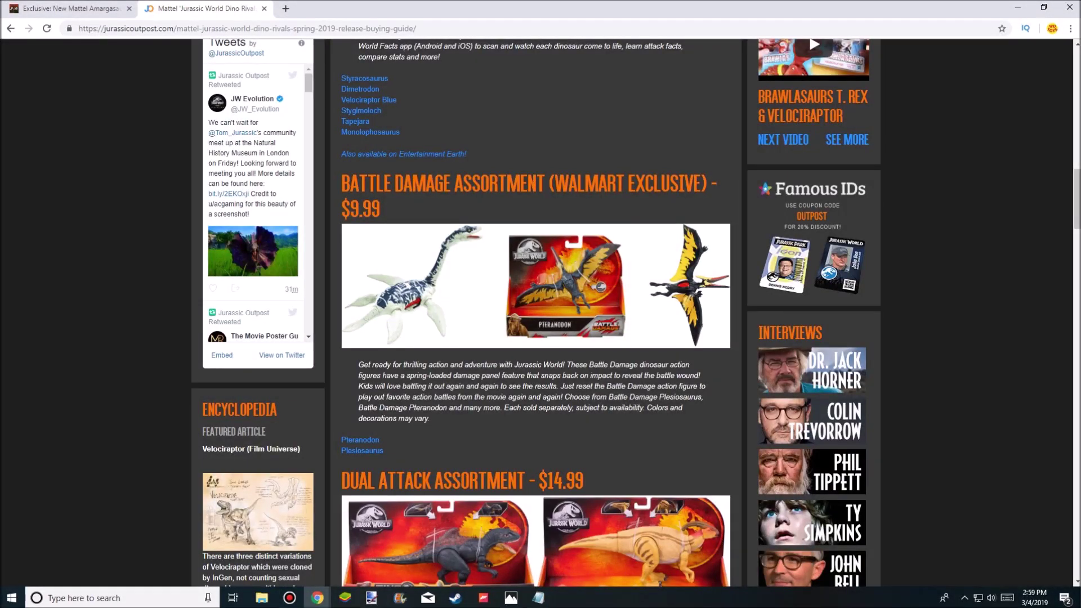
scroll(540, 339, down, 3)
scroll(541, 338, down, 1)
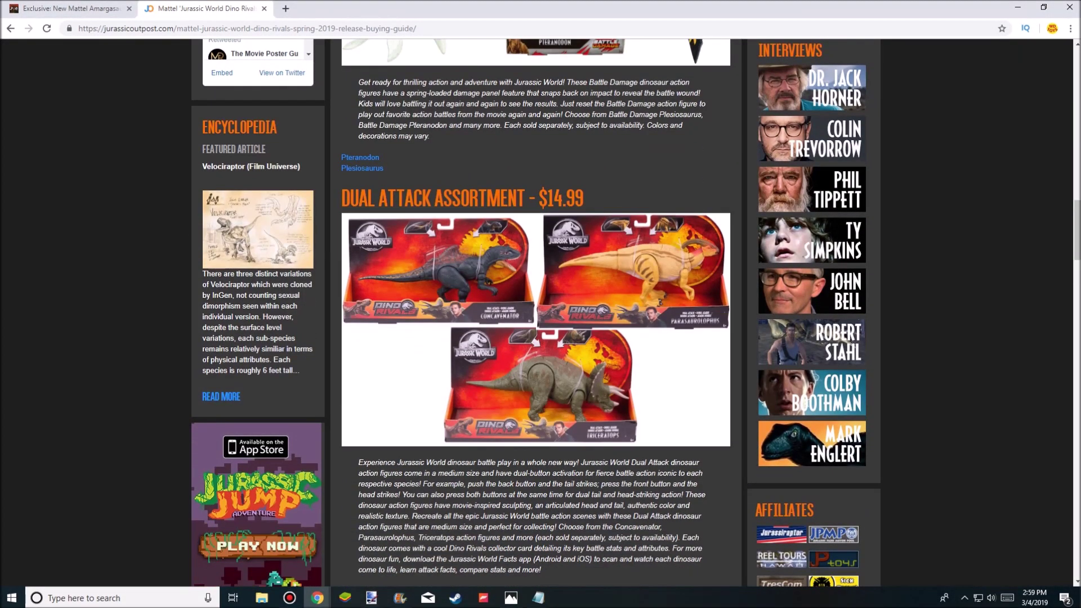
scroll(541, 338, down, 3)
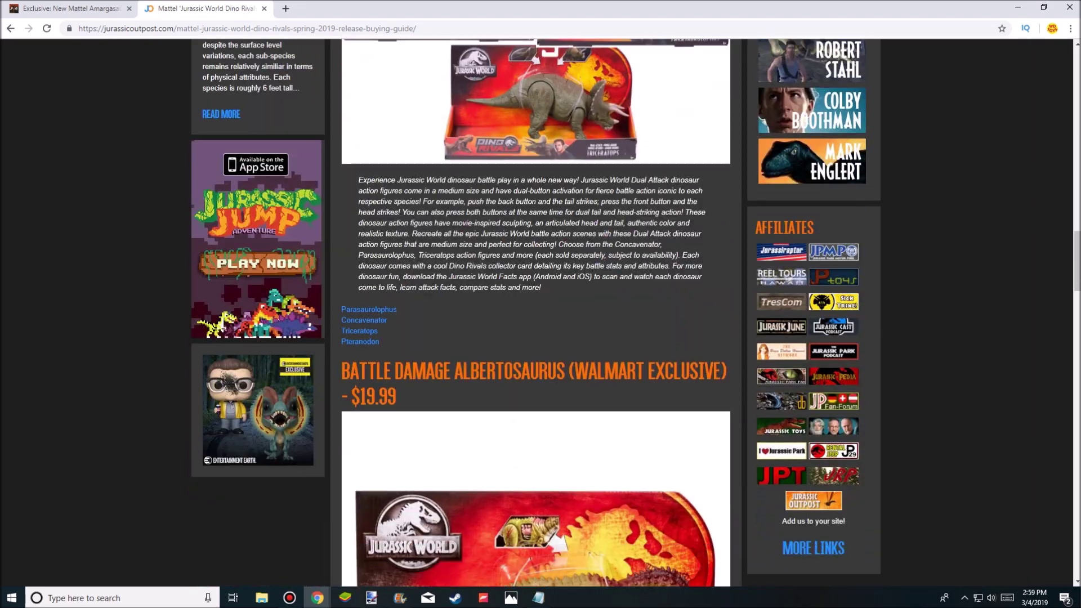
scroll(541, 338, down, 1)
scroll(541, 338, down, 3)
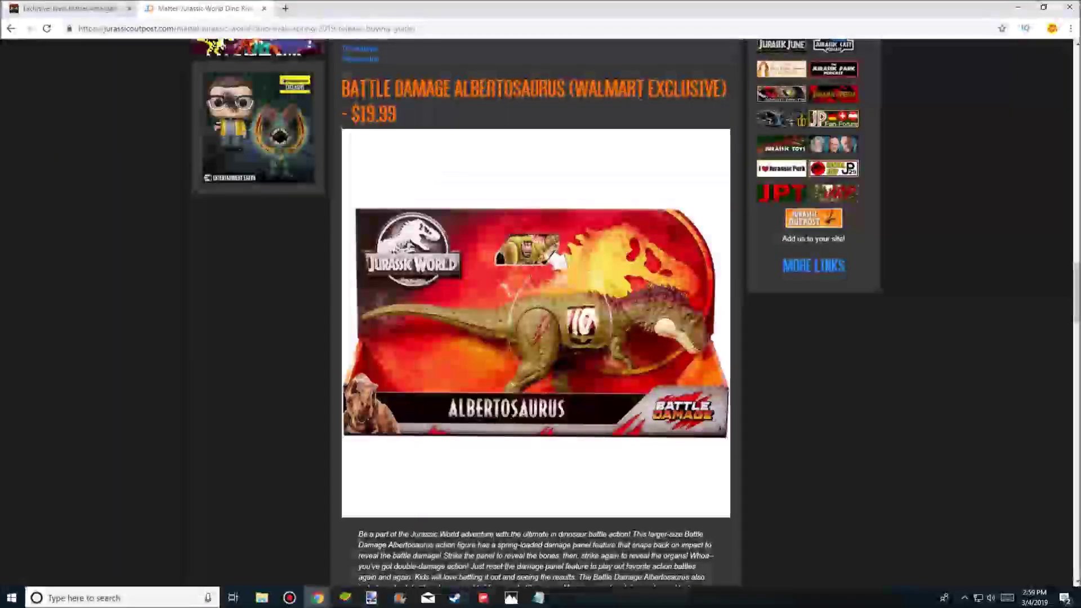
scroll(540, 338, down, 3)
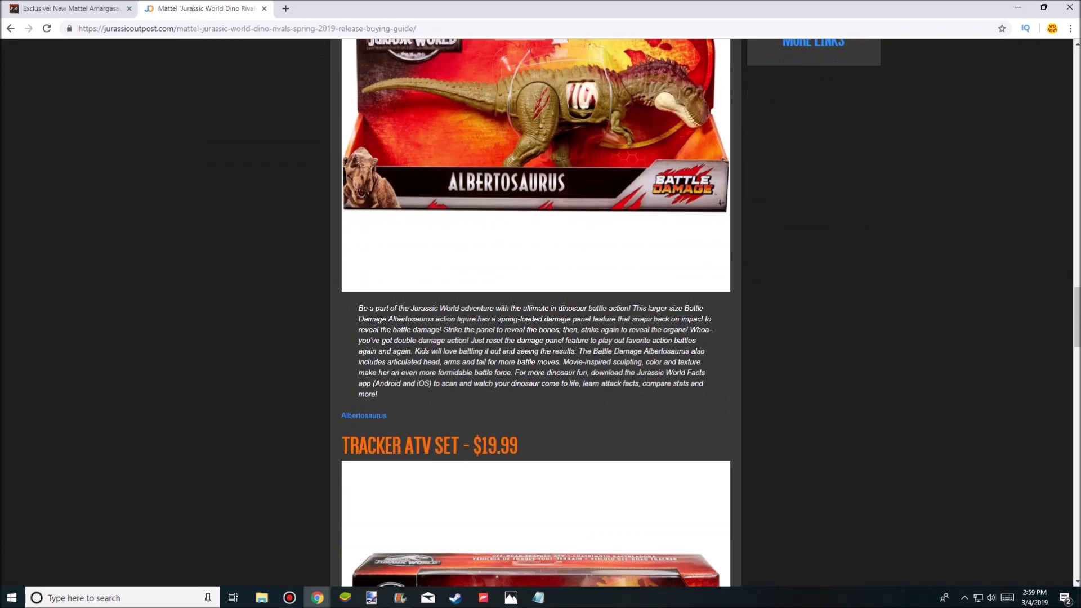
scroll(540, 338, down, 2)
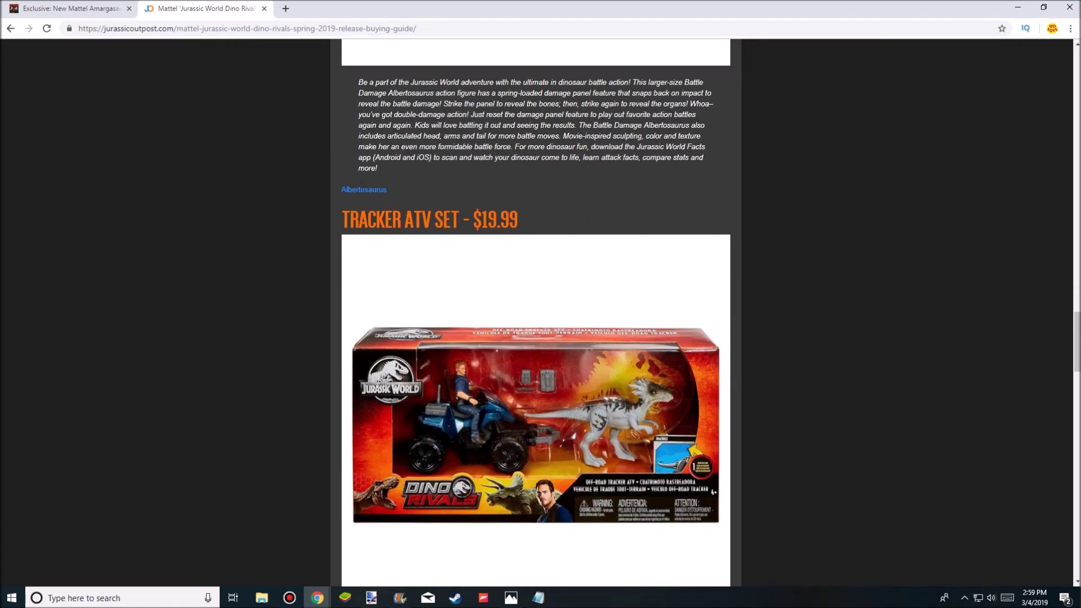
scroll(541, 338, down, 3)
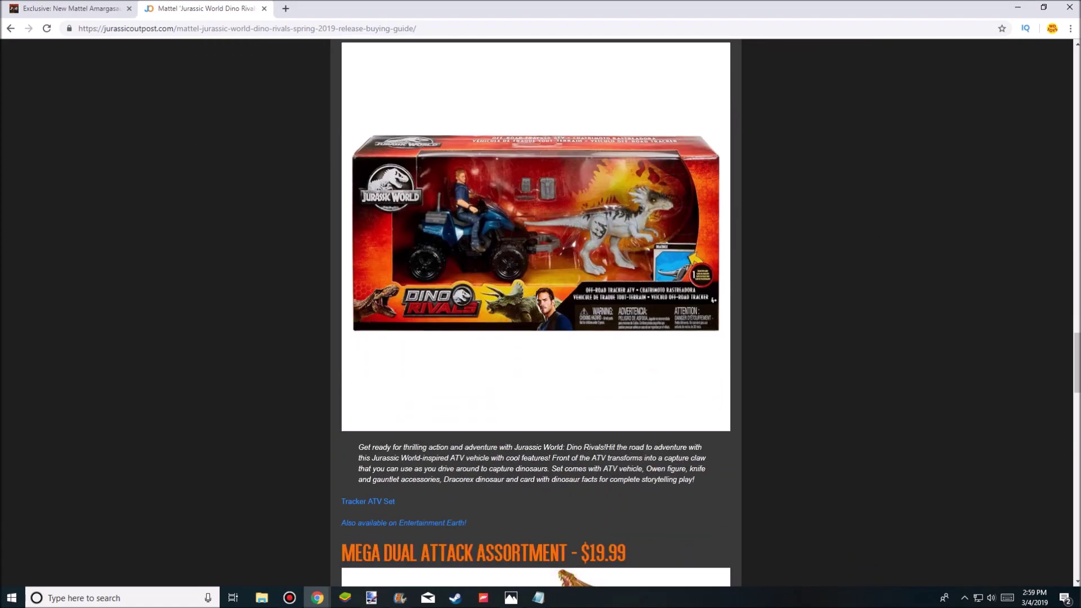
scroll(541, 338, down, 2)
scroll(541, 338, down, 1)
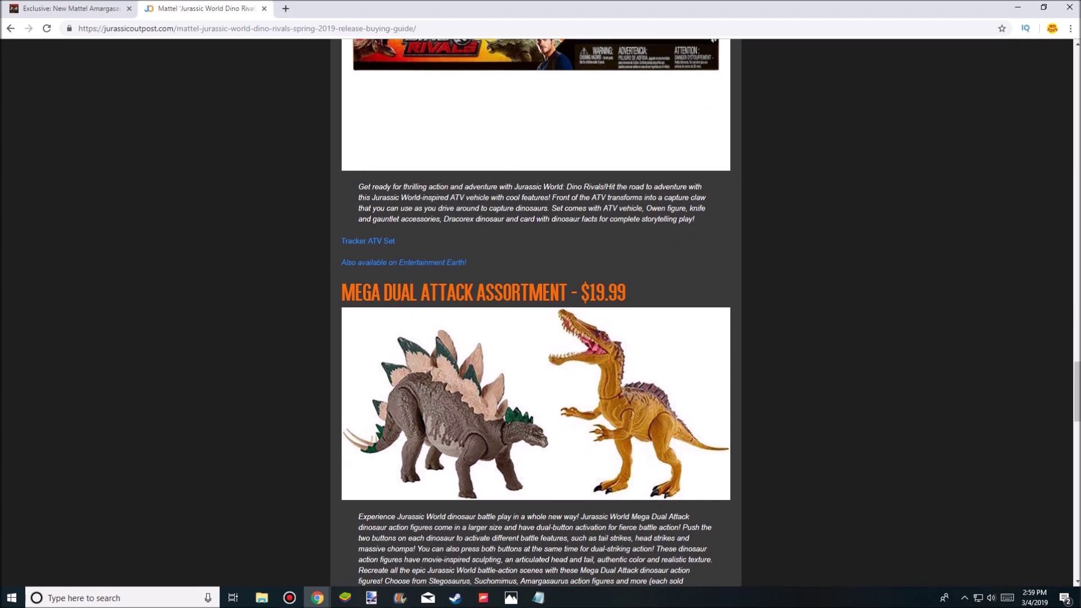
scroll(541, 338, down, 2)
scroll(541, 338, down, 1)
scroll(541, 338, down, 3)
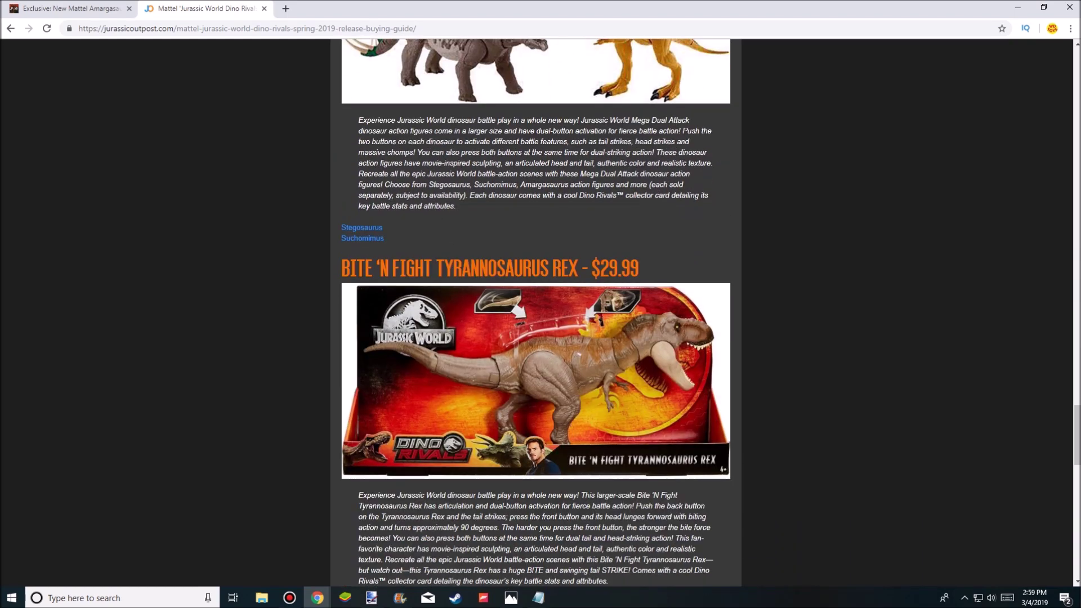
scroll(541, 338, down, 1)
scroll(541, 338, down, 1)
scroll(540, 338, down, 3)
scroll(540, 337, down, 1)
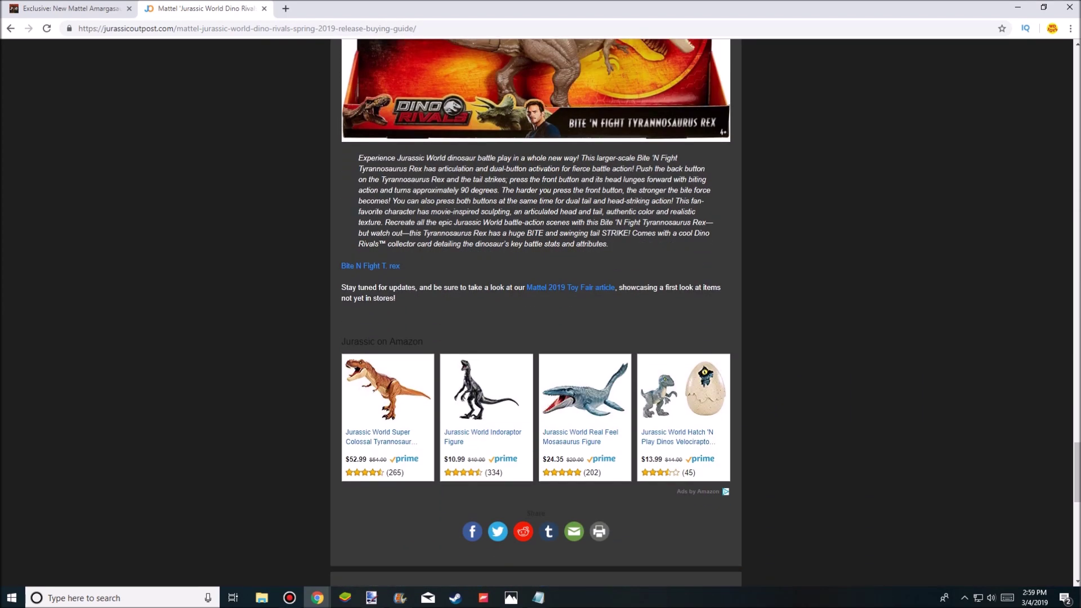
click(72, 8)
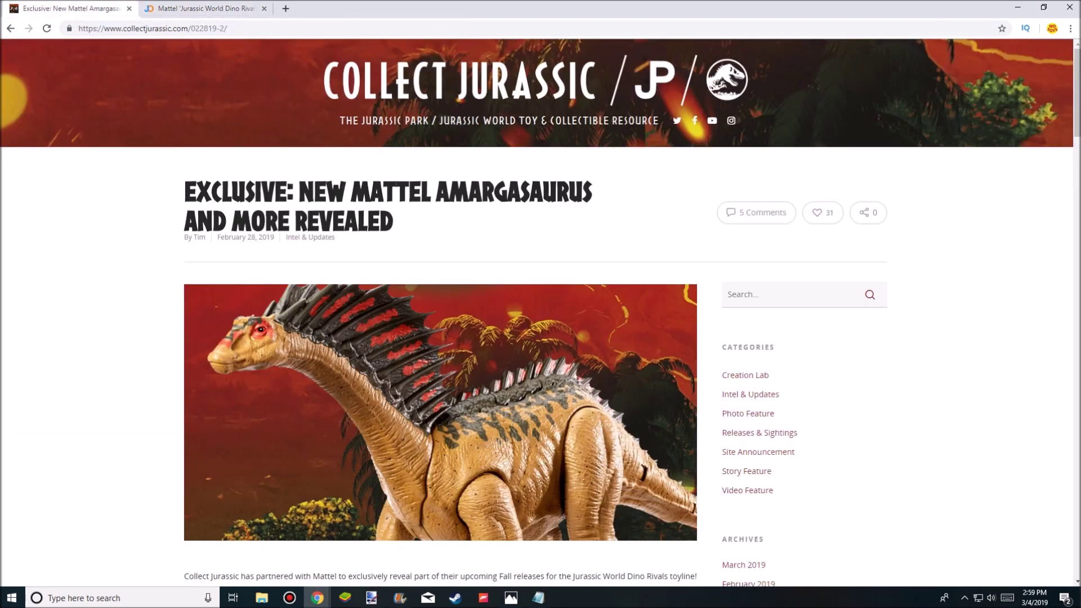
Glance at the Legacy Jeep Wrangler article from the Collect Jurassic newsfeed, then open the Dual Attack Pteranodon story
click(10, 28)
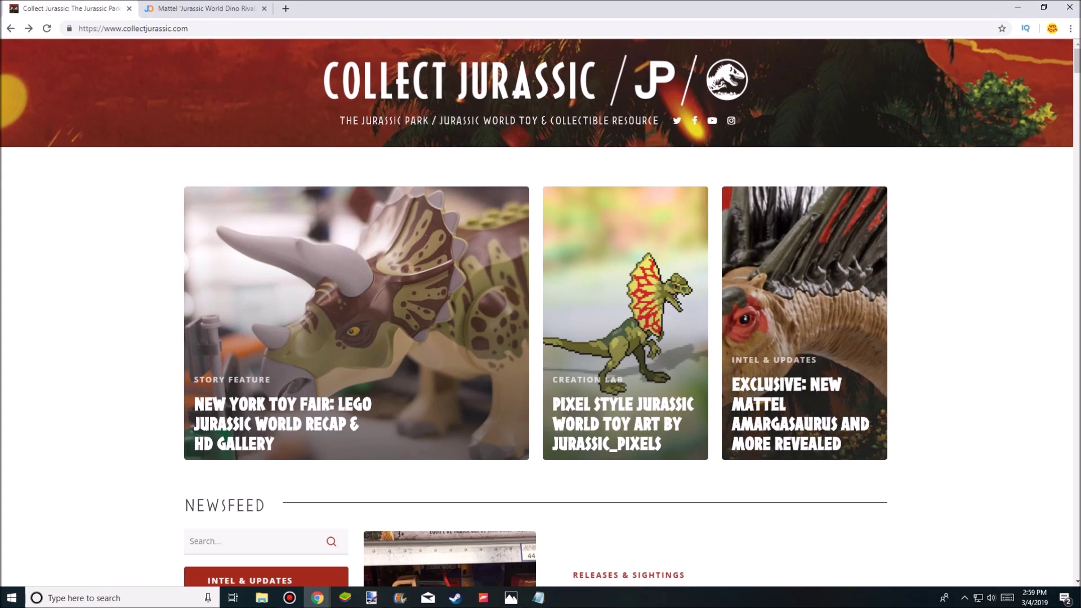
scroll(541, 338, down, 3)
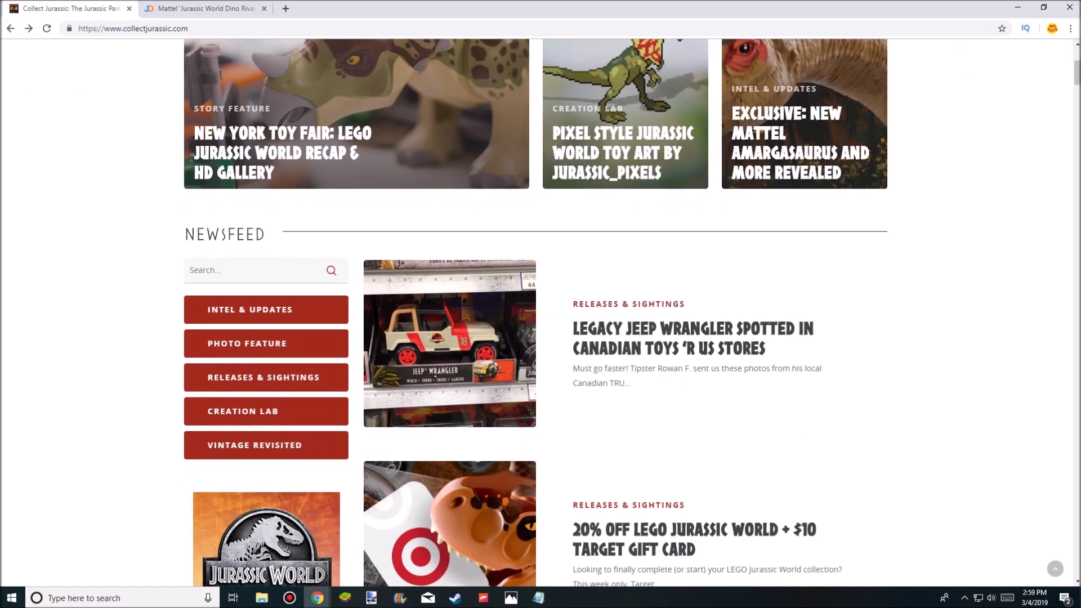
click(693, 338)
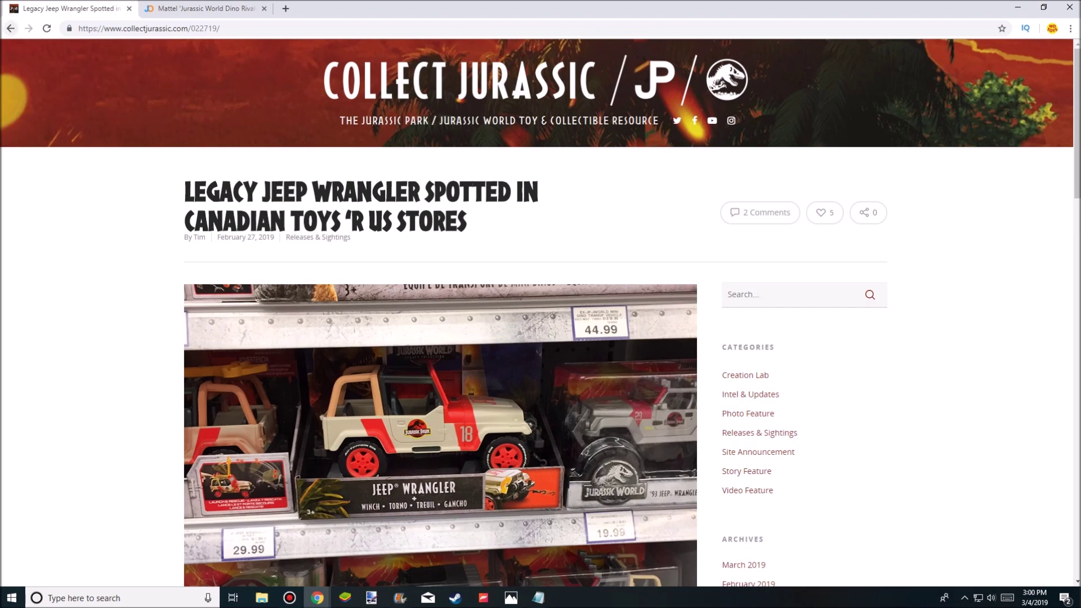
click(11, 28)
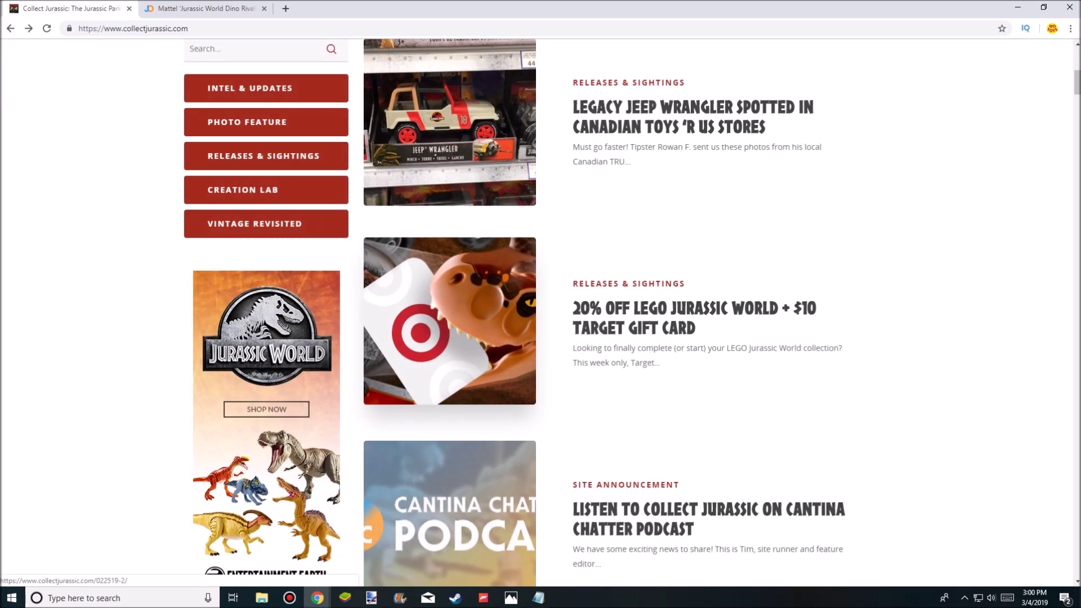
scroll(541, 338, down, 1)
scroll(541, 338, down, 2)
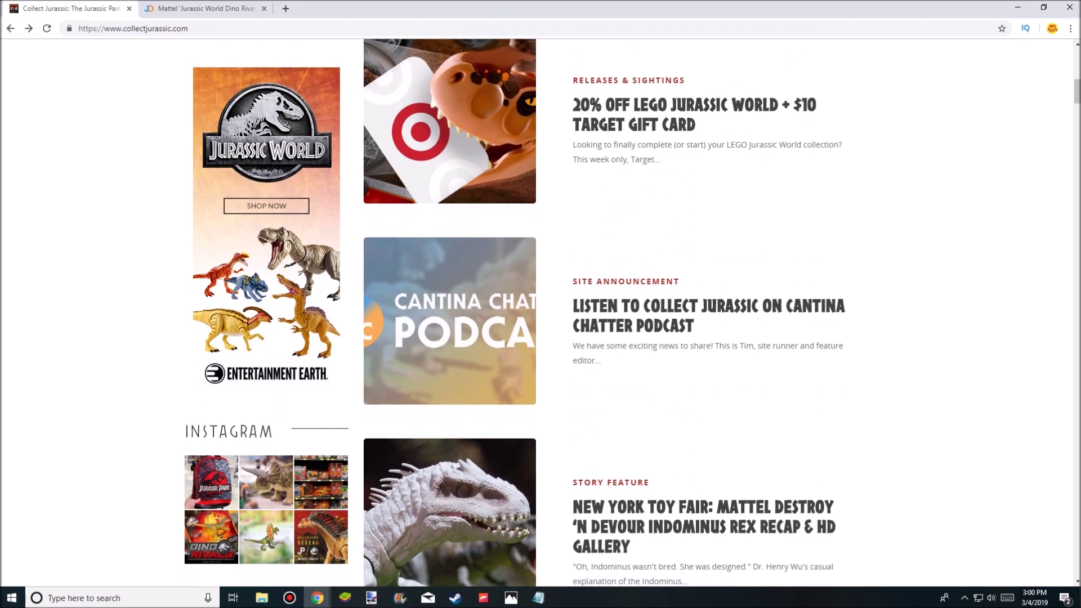
scroll(540, 337, up, 4)
scroll(541, 338, down, 3)
scroll(540, 339, down, 3)
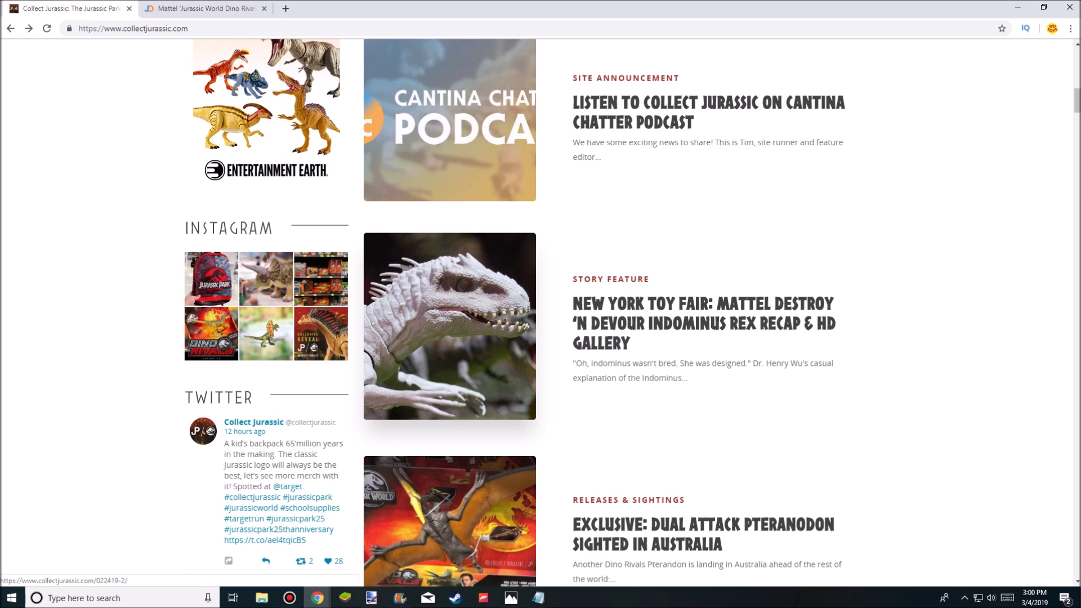
scroll(450, 326, down, 3)
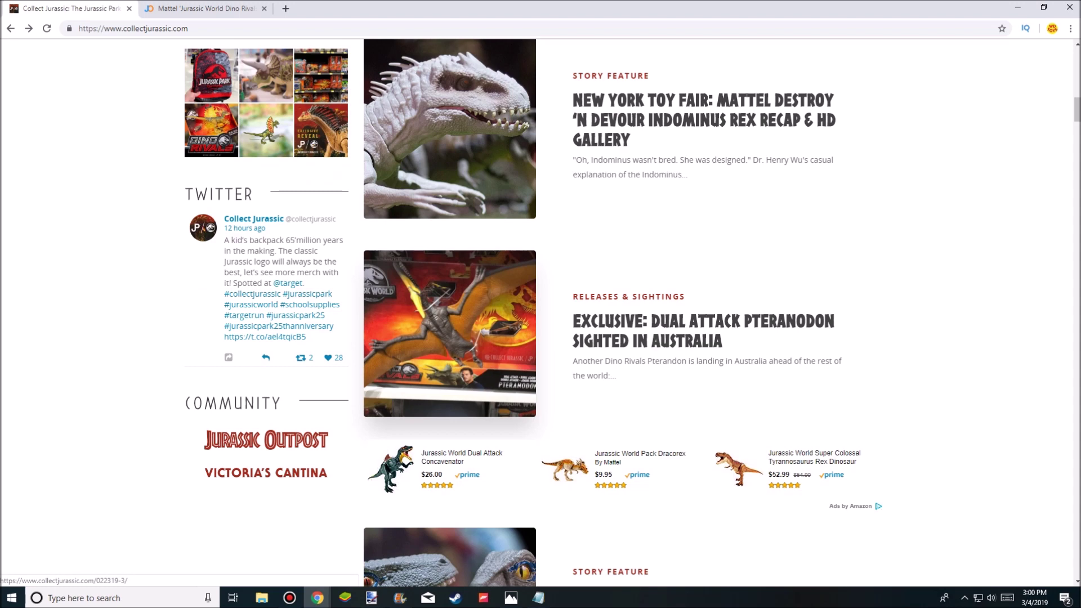
click(449, 334)
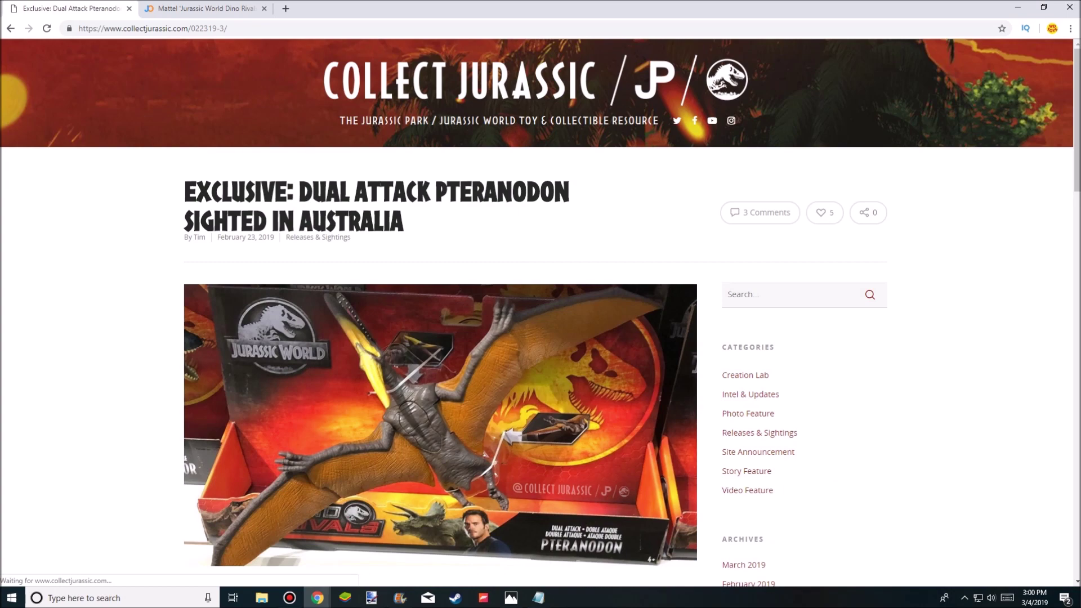
scroll(439, 371, down, 3)
scroll(439, 338, up, 2)
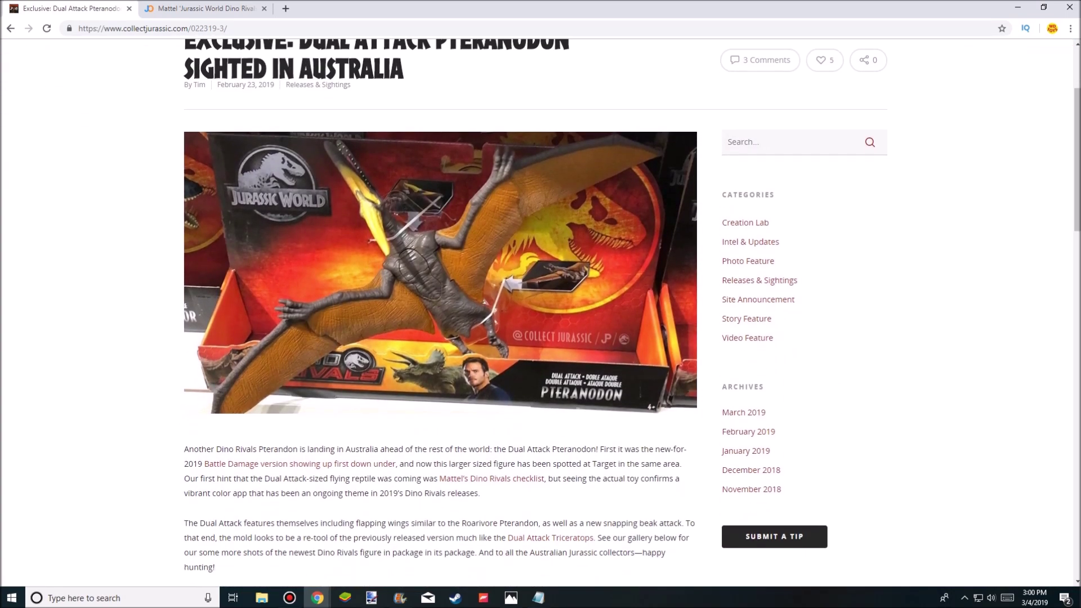
scroll(439, 338, down, 5)
scroll(440, 339, down, 8)
scroll(440, 338, up, 5)
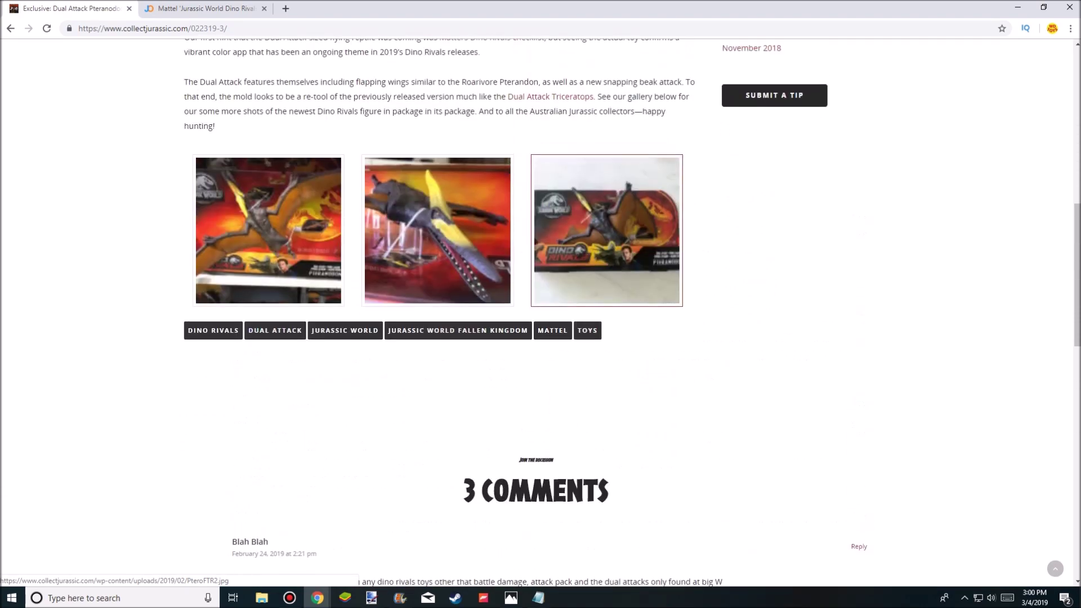
scroll(605, 230, up, 3)
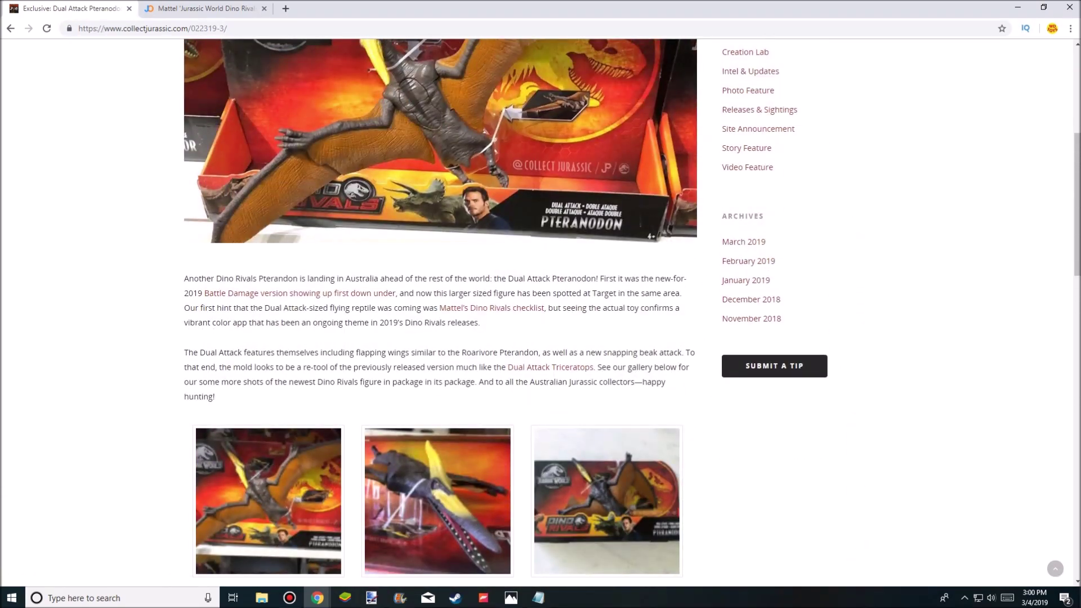
scroll(439, 338, down, 3)
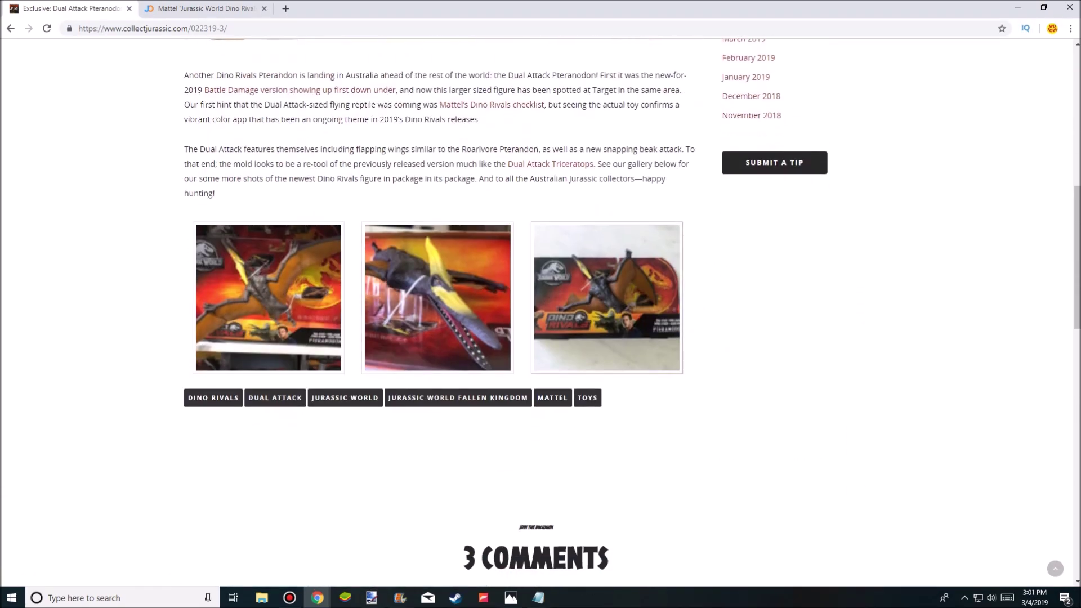
Step through all three Pteranodon gallery photos full-size, then close the viewer
click(606, 298)
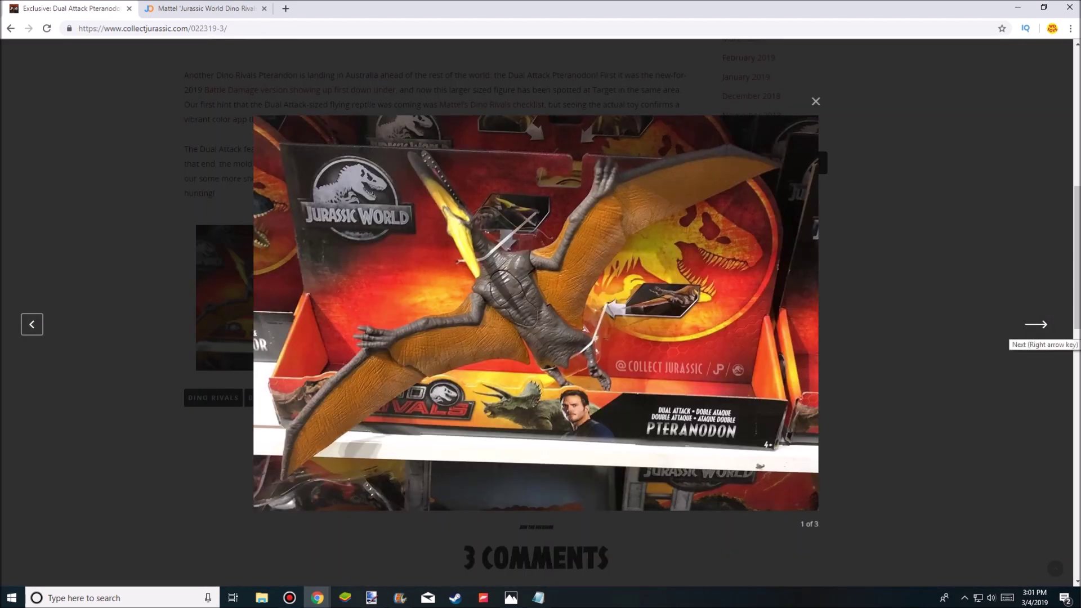
click(1036, 325)
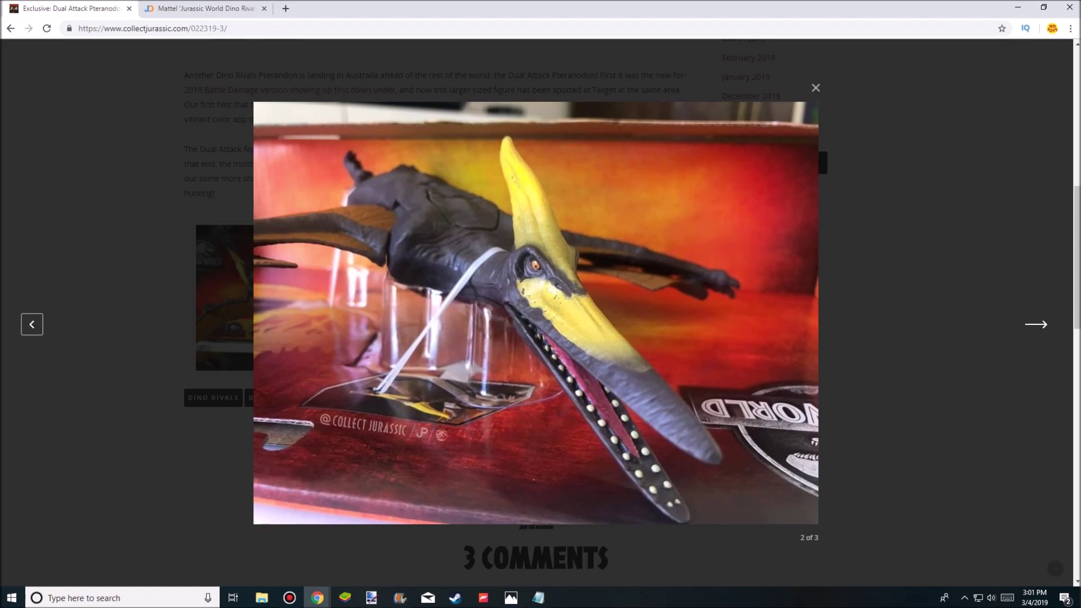
click(1036, 324)
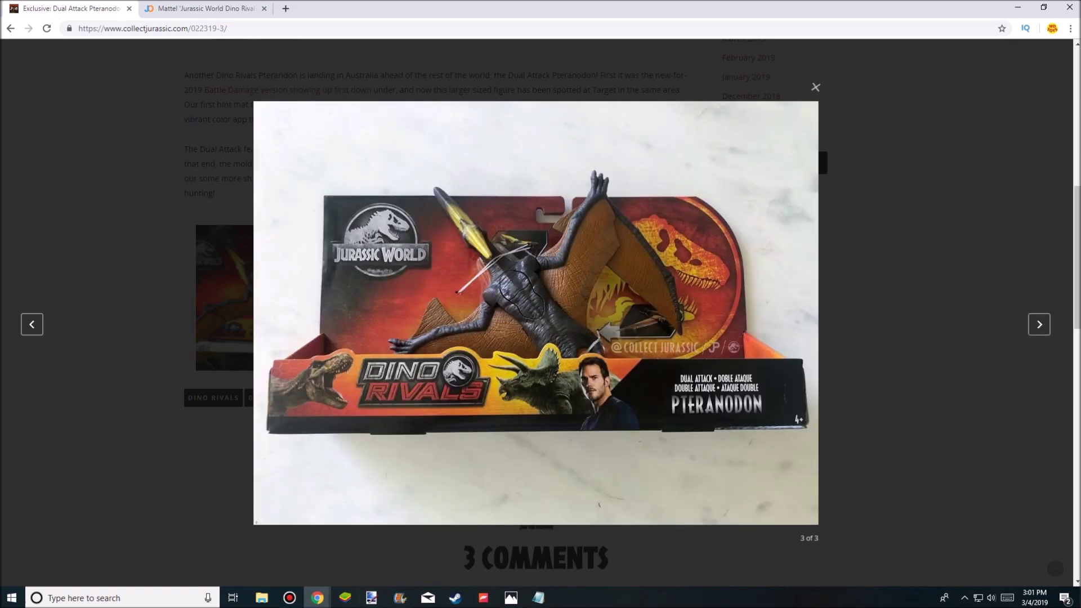
click(816, 87)
Go back to the earlier Brachiosaurus article, its first gallery photo still enlarged
click(10, 27)
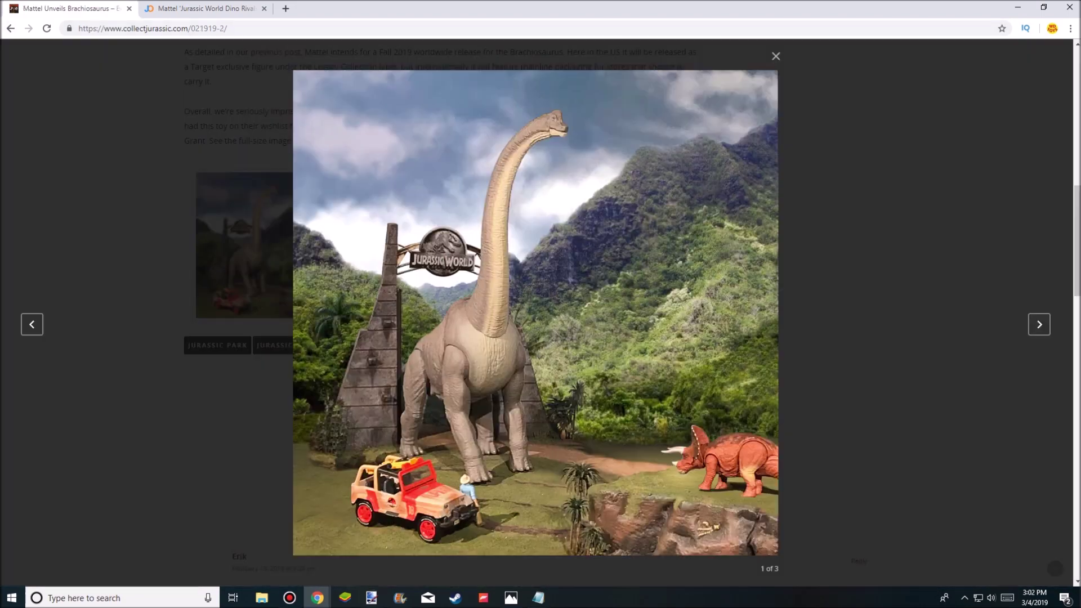
scroll(540, 304, down, 5)
scroll(540, 304, up, 5)
scroll(540, 304, up, 3)
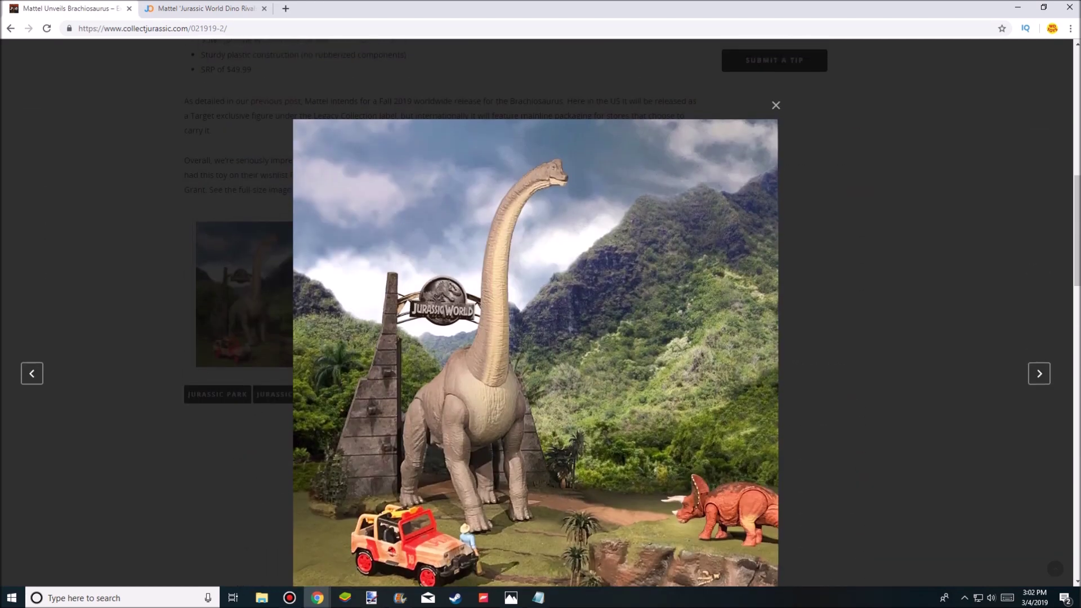
scroll(540, 304, down, 2)
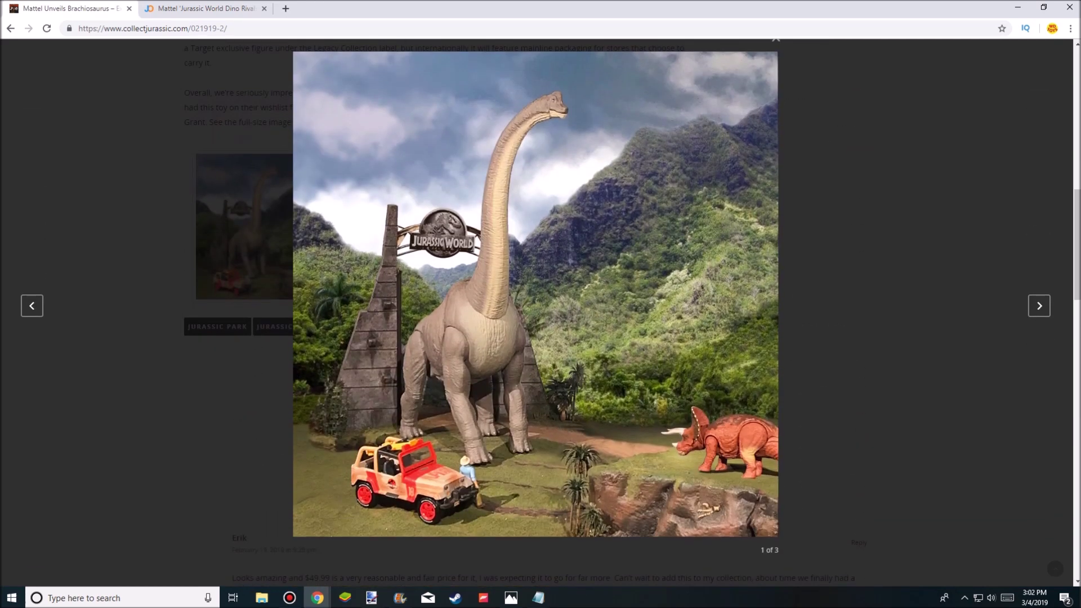